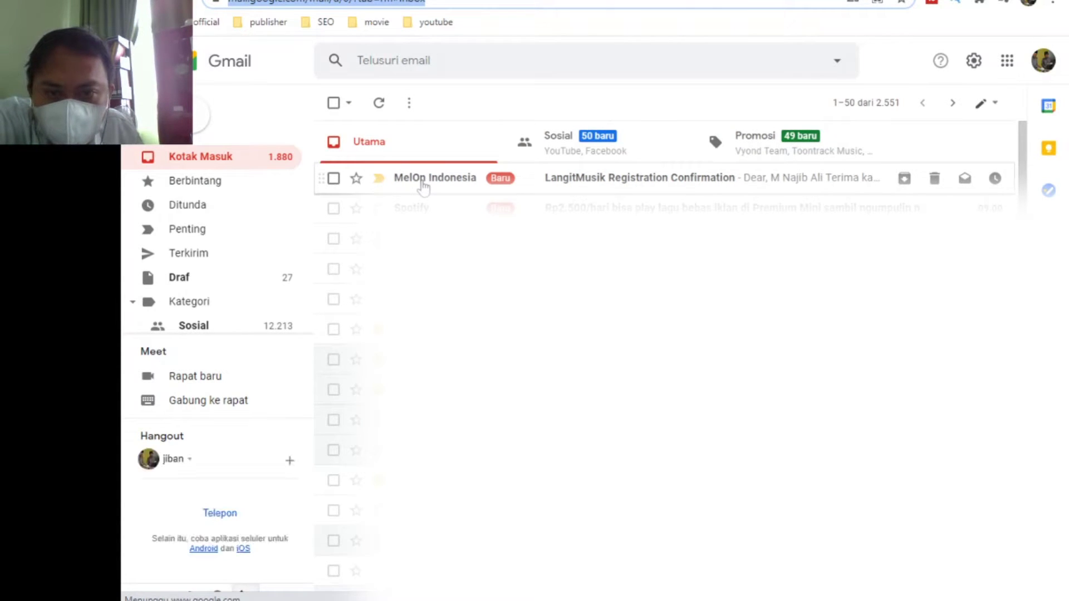
Open the LangitMusik Registration Confirmation email and verify the email address through its verification link.
left_click(426, 183)
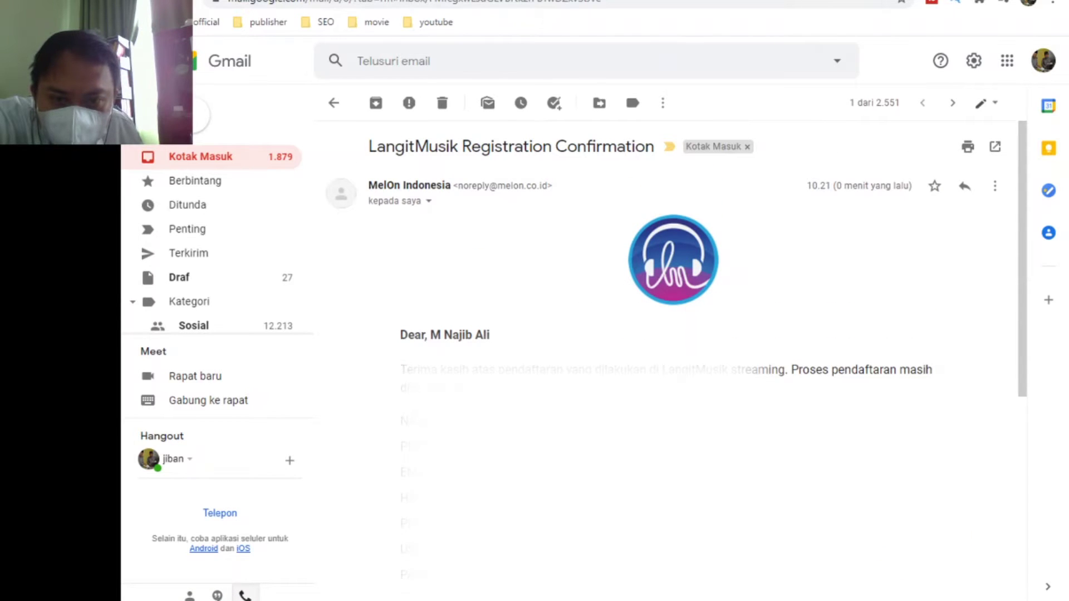
scroll(850, 410, "down", 5)
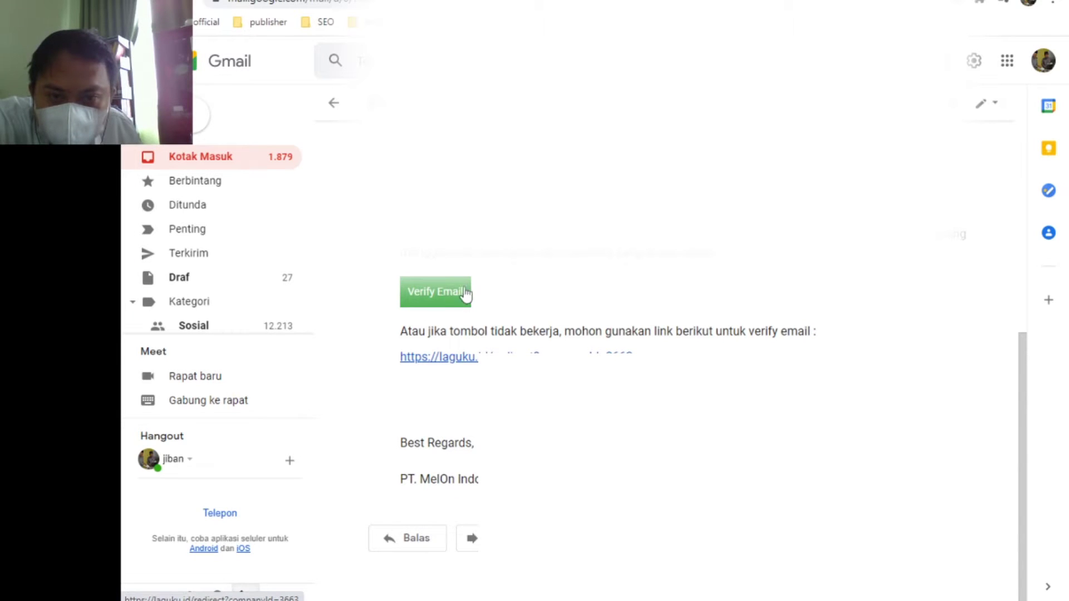
left_click(442, 299)
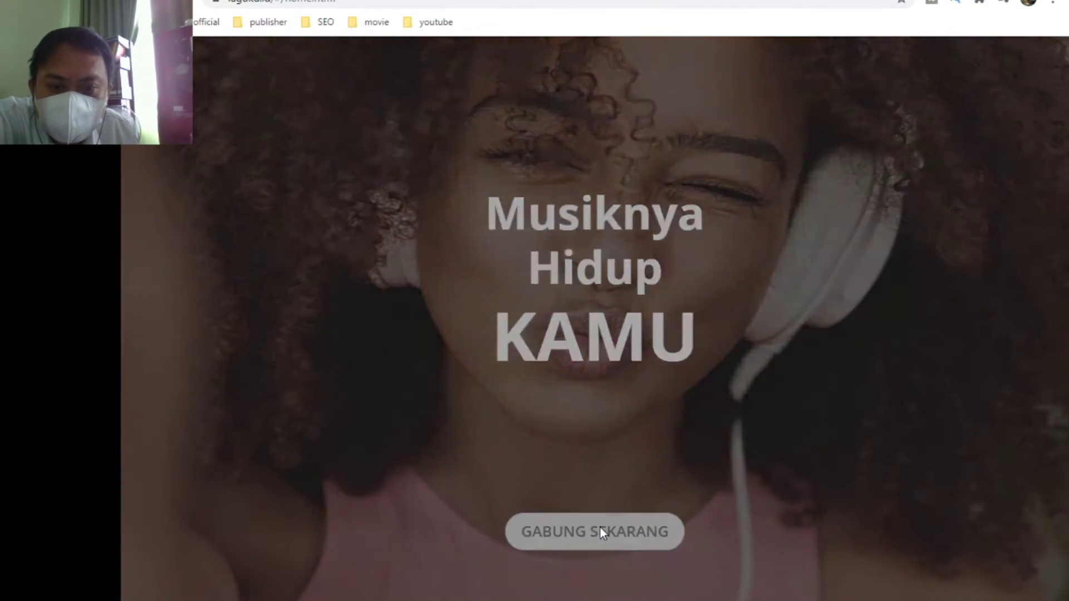
Sign in to Laguku.id with the username and account password, and play the home page video.
left_click(600, 529)
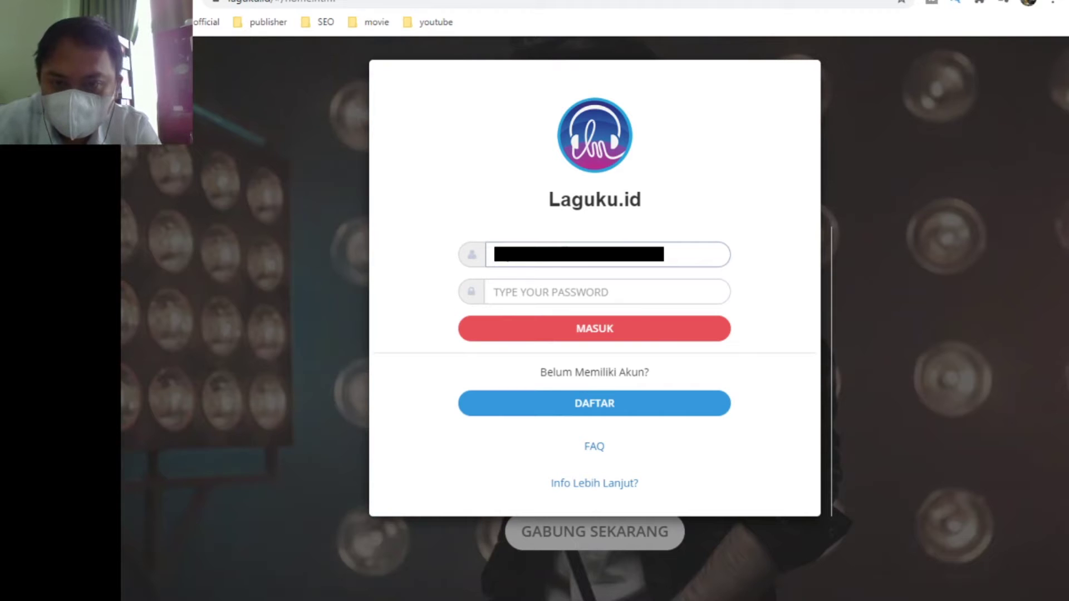
left_click(551, 303)
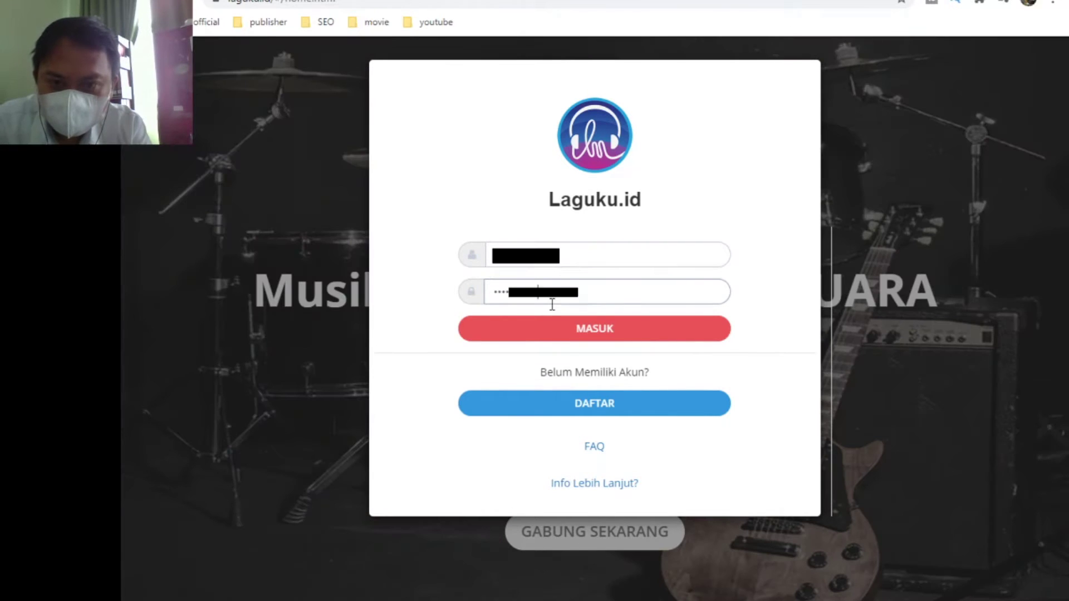
left_click(598, 329)
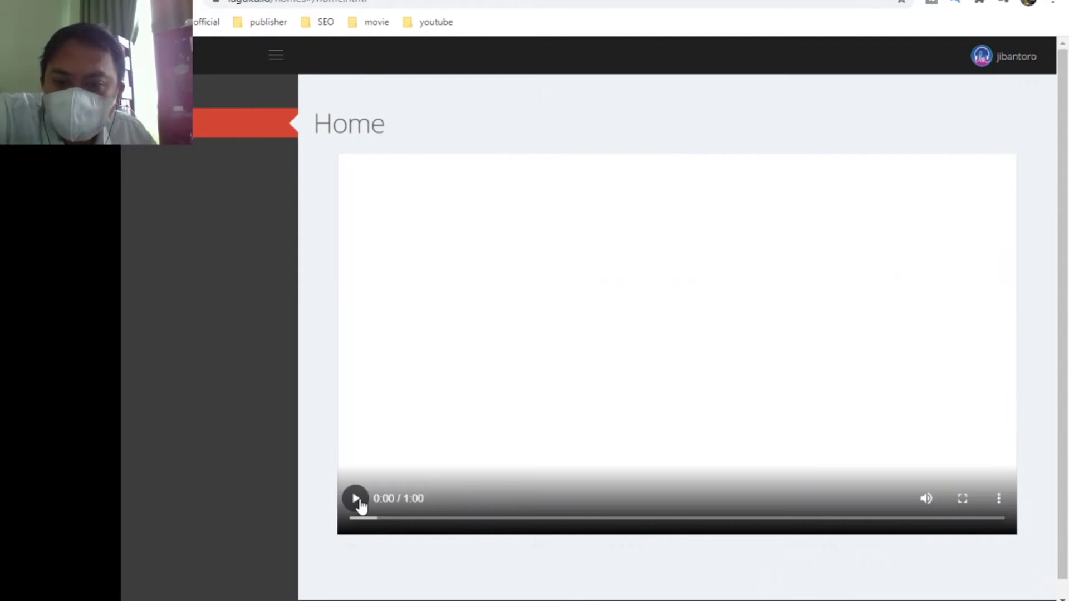
left_click(358, 501)
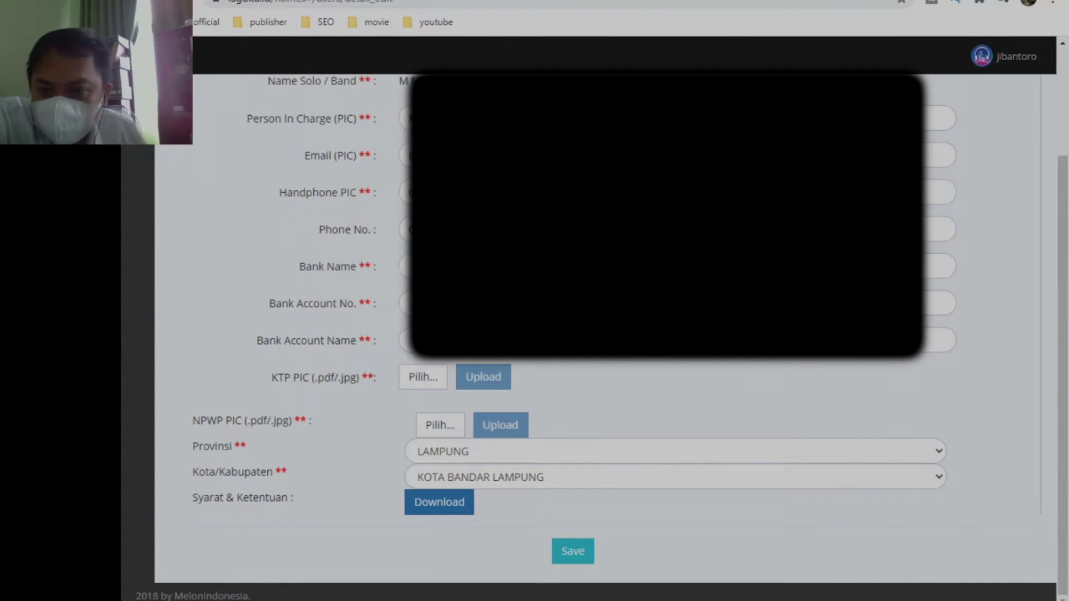
Choose the ID card image for KTP PIC in the profile form and upload it.
left_click(418, 384)
left_click(676, 373)
left_click(800, 560)
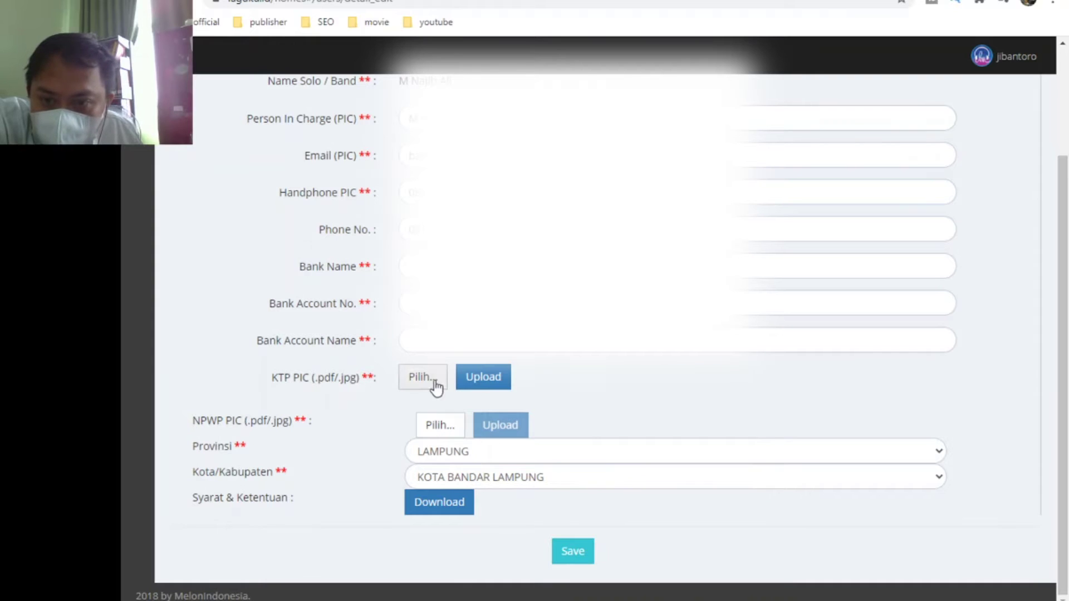
left_click(482, 382)
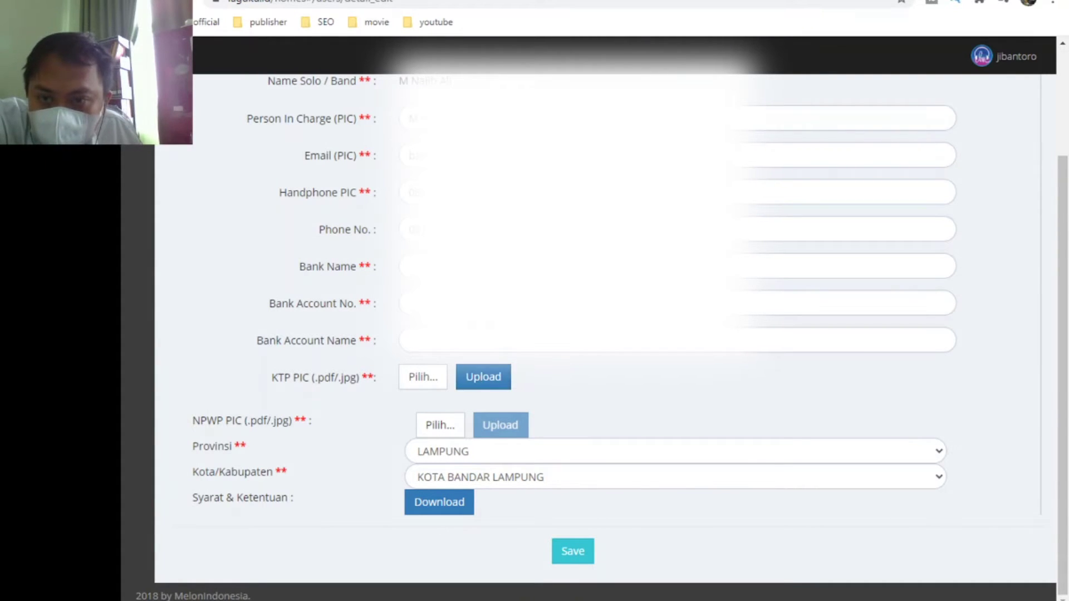
Choose the tax card image for NPWP PIC in the profile form and upload it.
left_click(435, 427)
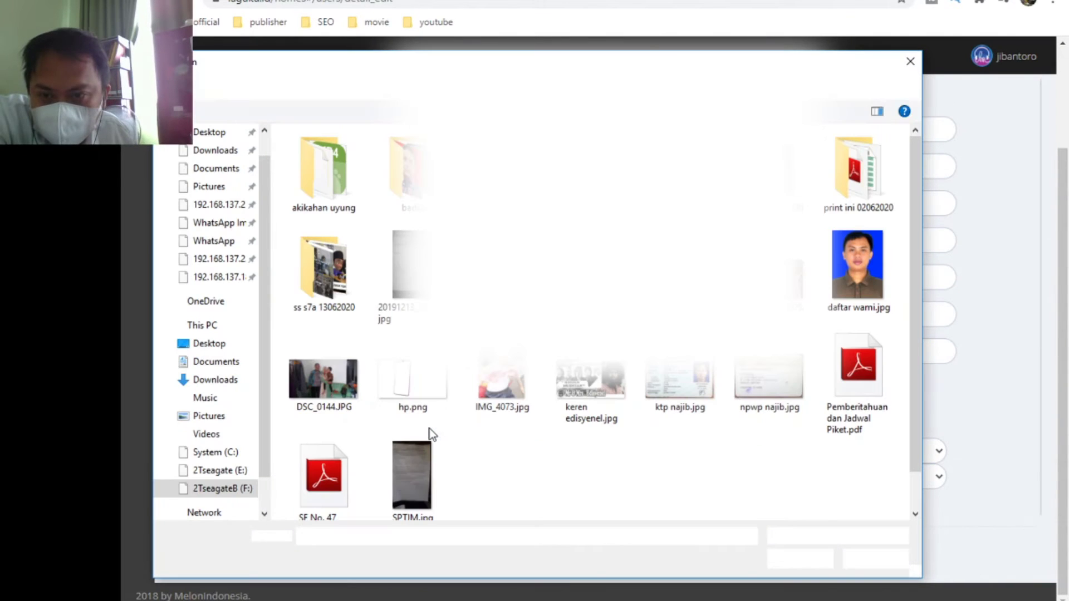
left_click(777, 403)
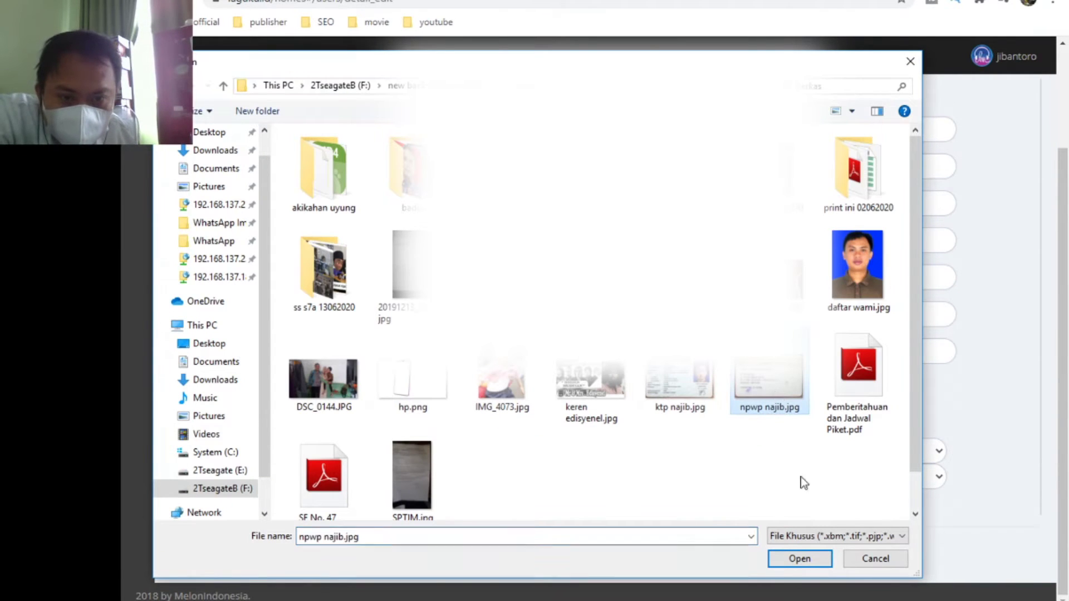
left_click(802, 558)
left_click(512, 428)
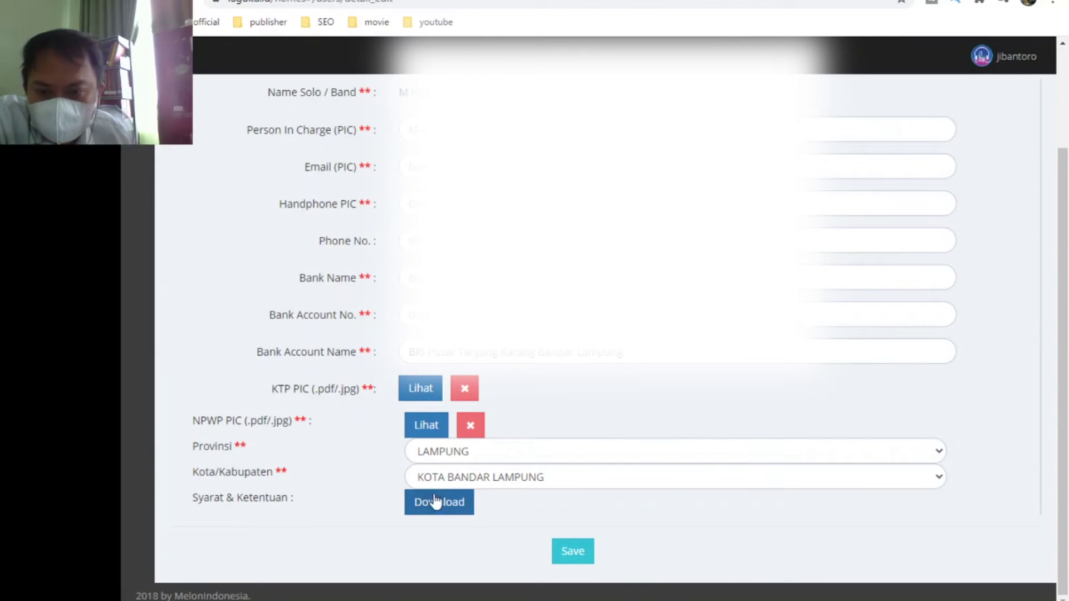
Download the Syarat & Ketentuan document, save the profile data and confirm the change.
left_click(444, 510)
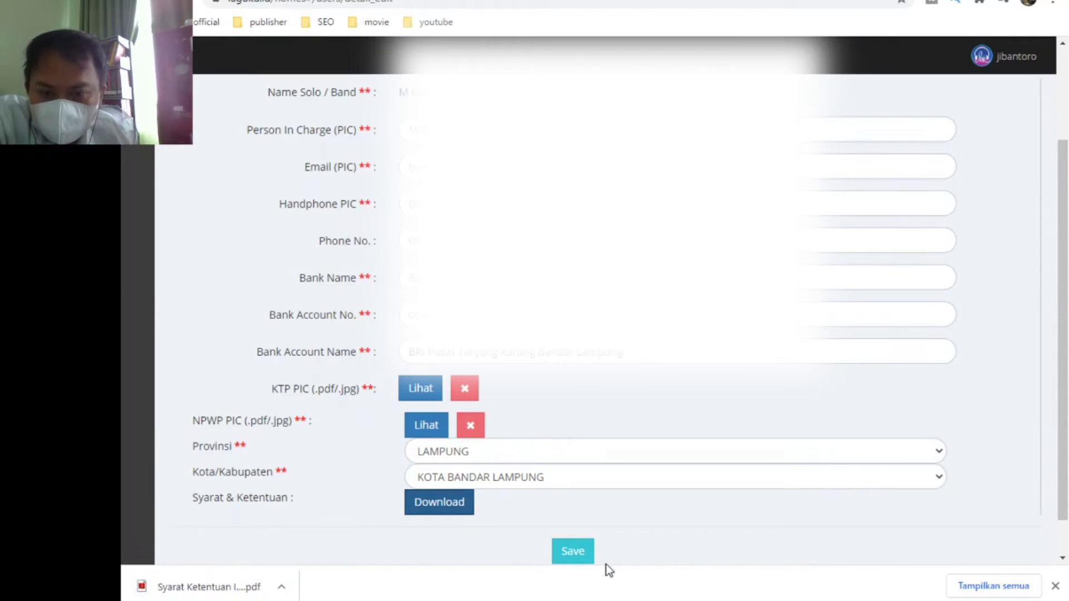
left_click(576, 551)
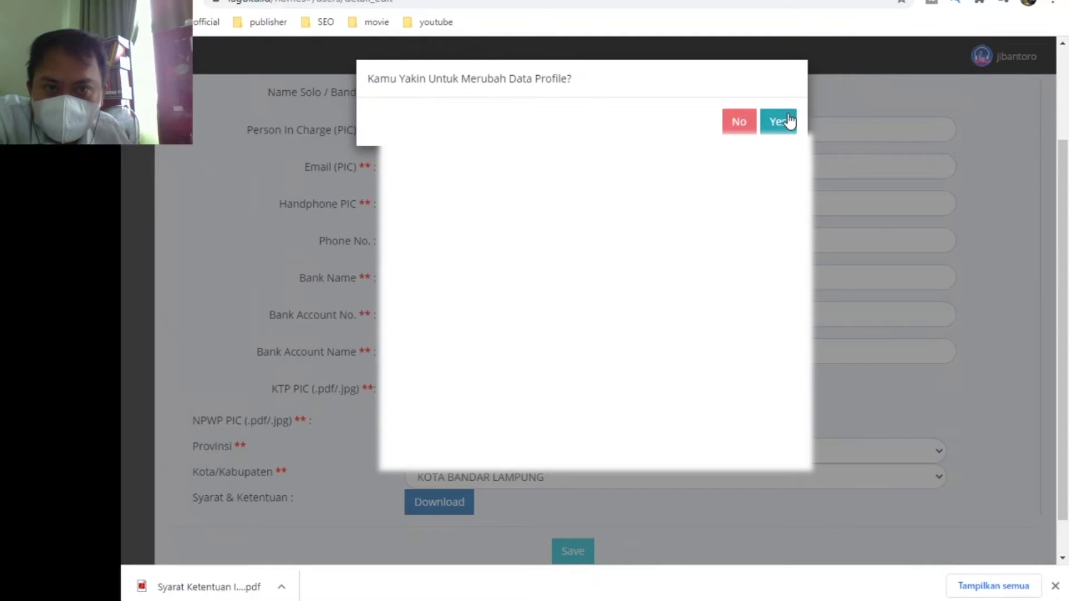
left_click(777, 121)
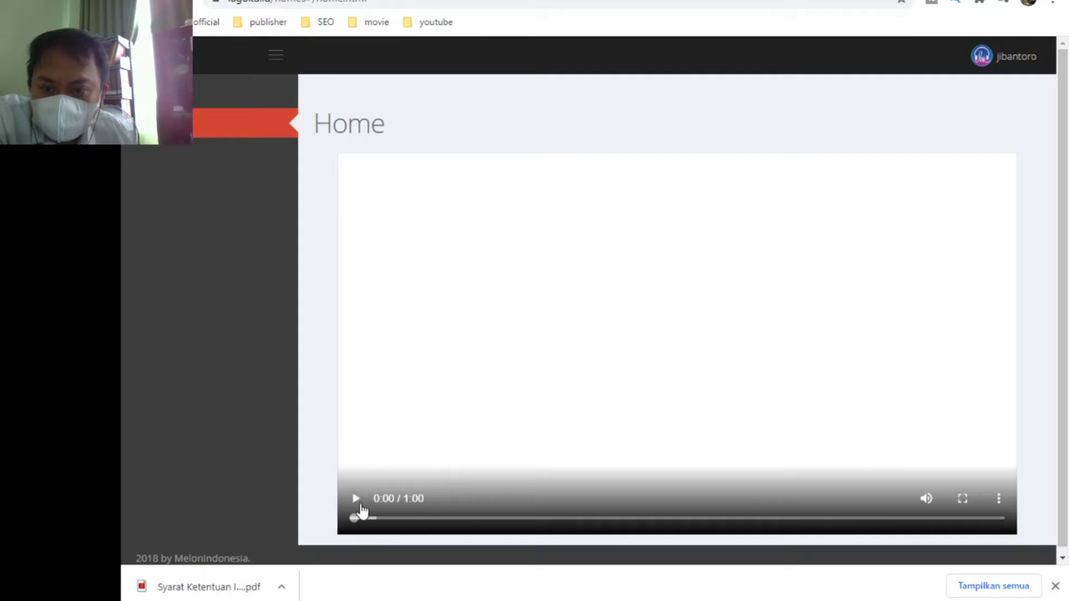
Play the home page video and open a blank form for adding a new artist.
left_click(359, 504)
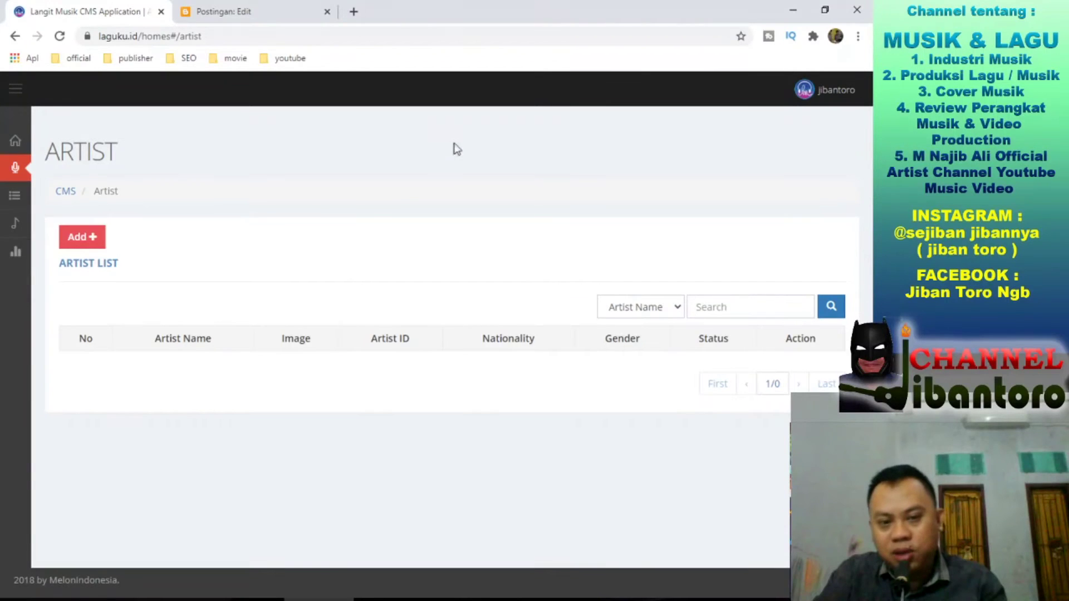
left_click(82, 237)
left_click(249, 157)
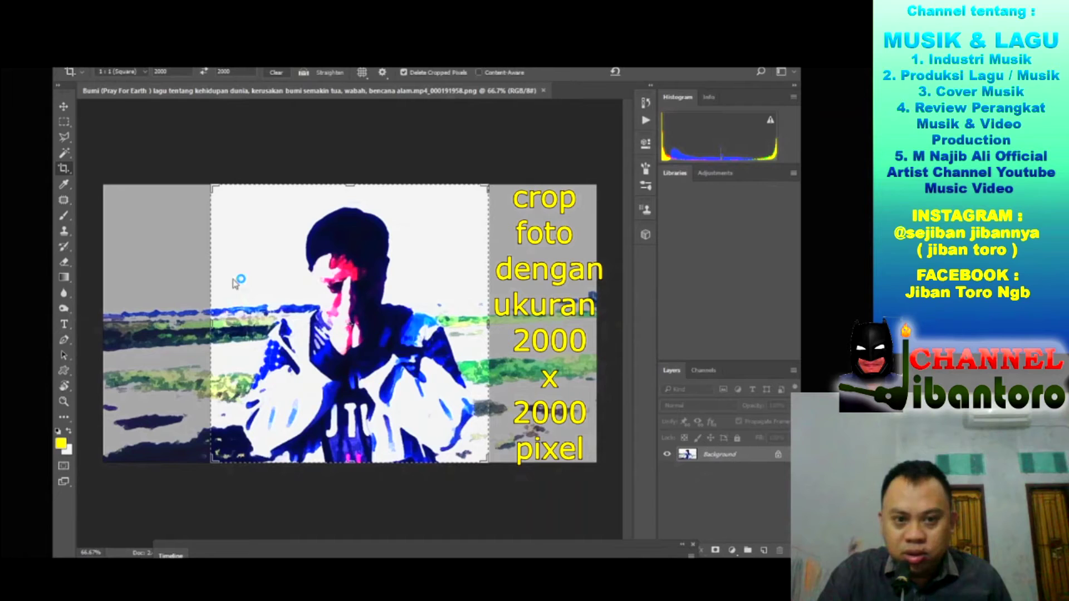
Switch to Photoshop, crop the artist photo to a 2000 x 2000 pixel square and open its image size settings.
left_click(131, 61)
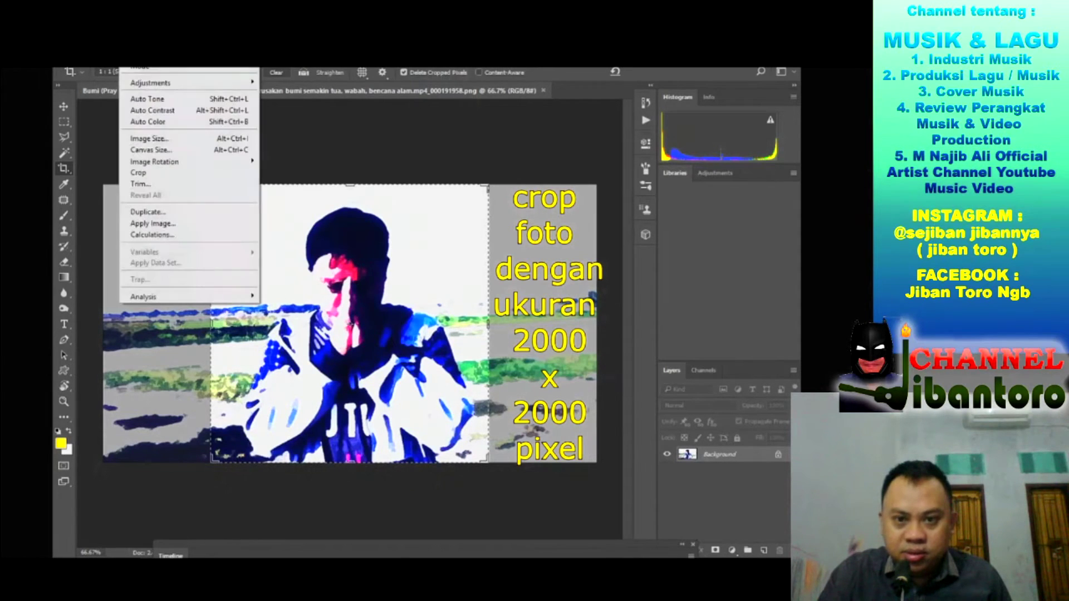
left_click(163, 144)
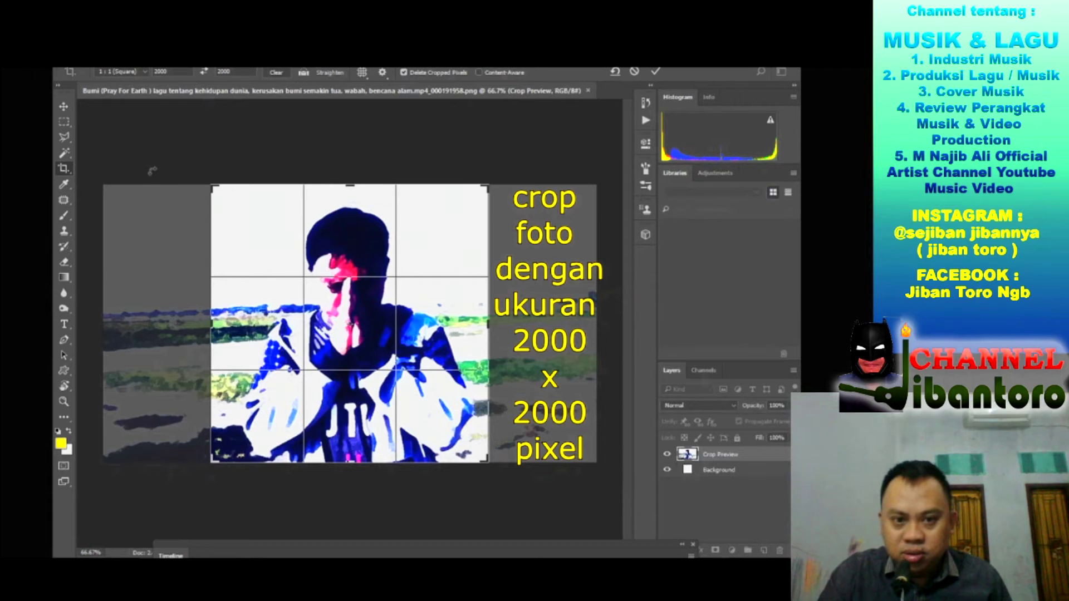
key("Return")
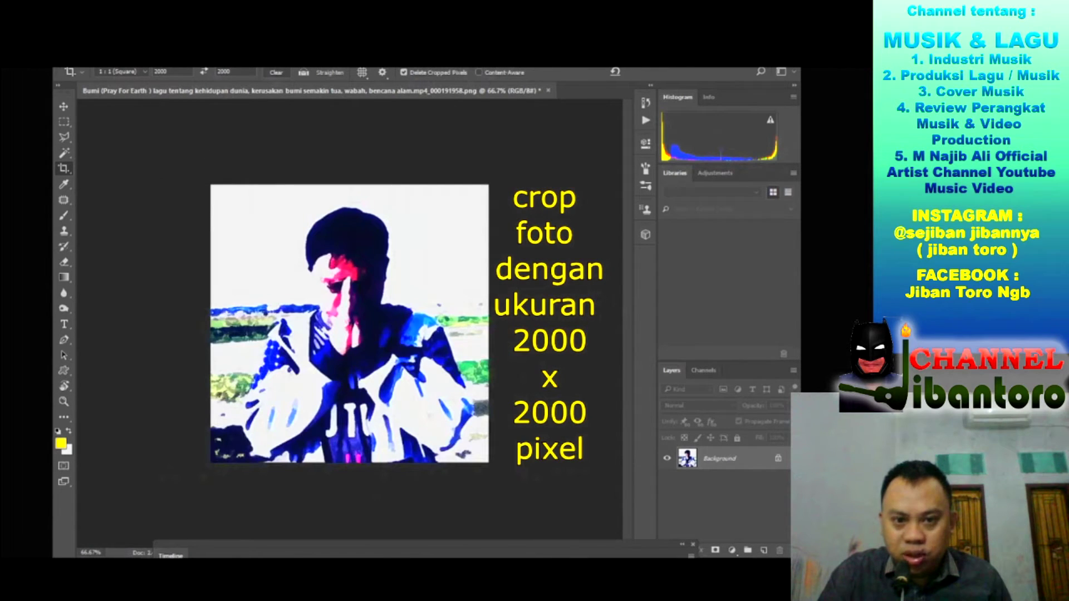
key("alt+i")
left_click(143, 135)
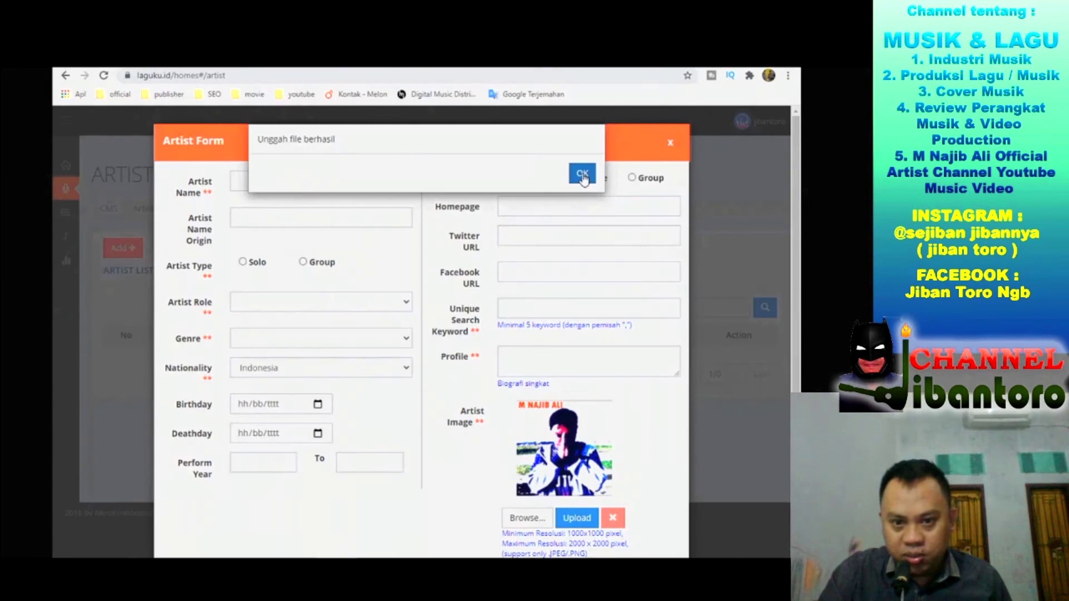
Back in Laguku.id, acknowledge the artist image upload and select the artist name for entry.
left_click(582, 176)
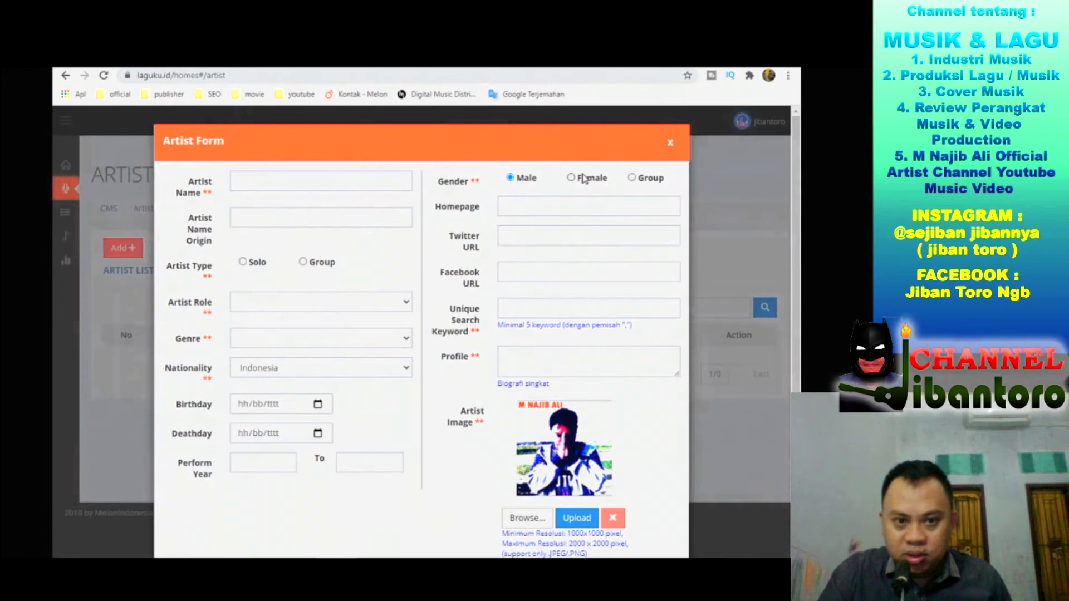
left_click(278, 184)
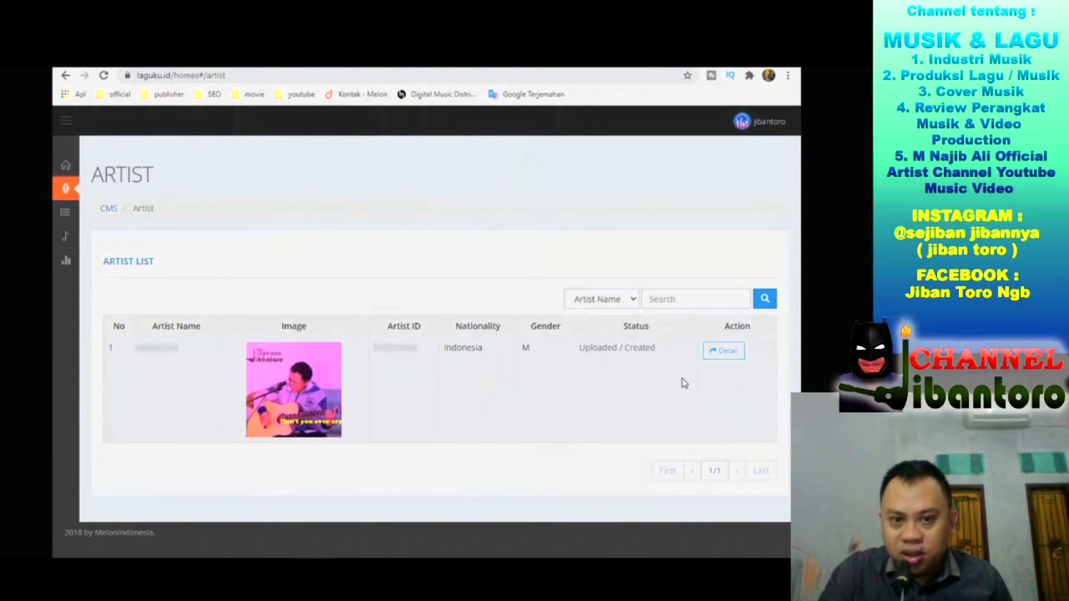
Add a Pop Single album released 30/03/2021 on label jiban Musik, described as "Hai Selamat mendengarkan lagu lagu ini semoga menghibur".
left_click(65, 212)
left_click(123, 279)
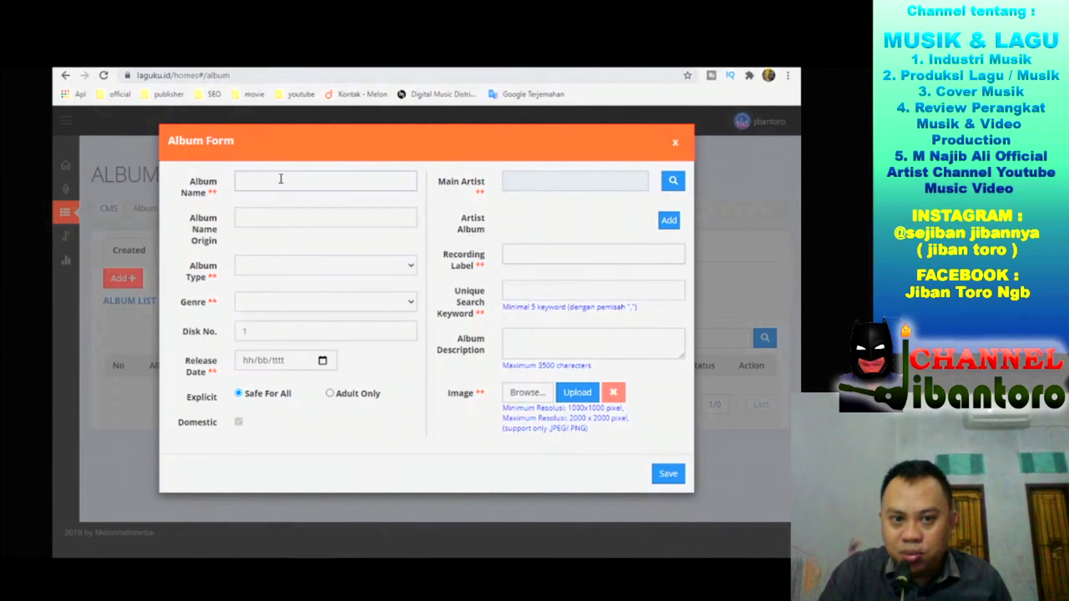
type("semoga menghibur")
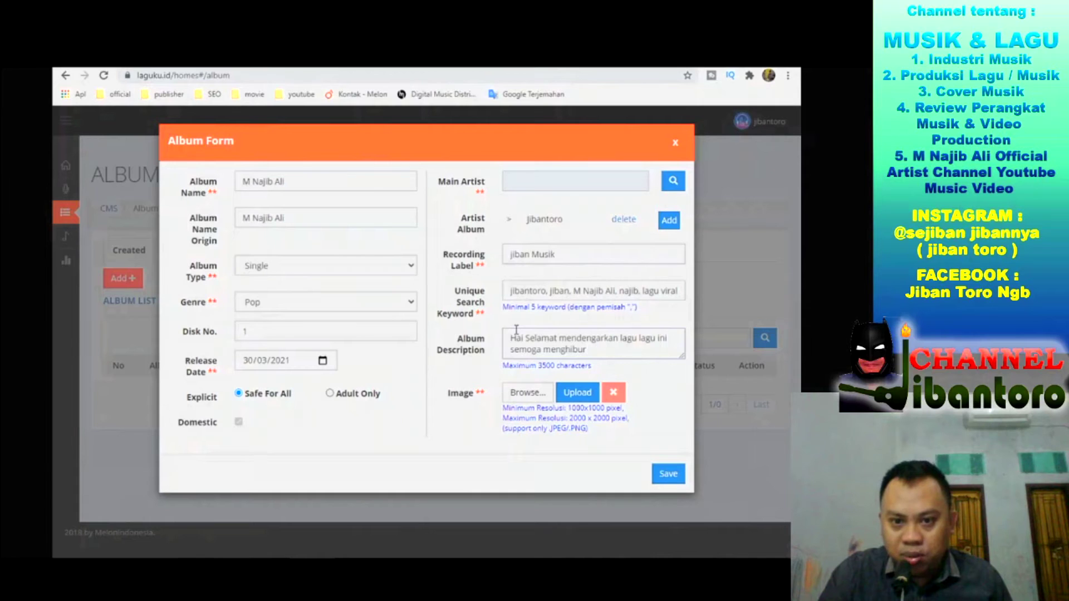
Choose the "Wujud Qidam Baqa" cover image for the album, upload it and acknowledge the upload.
left_click(522, 392)
double_click(530, 390)
left_click(579, 393)
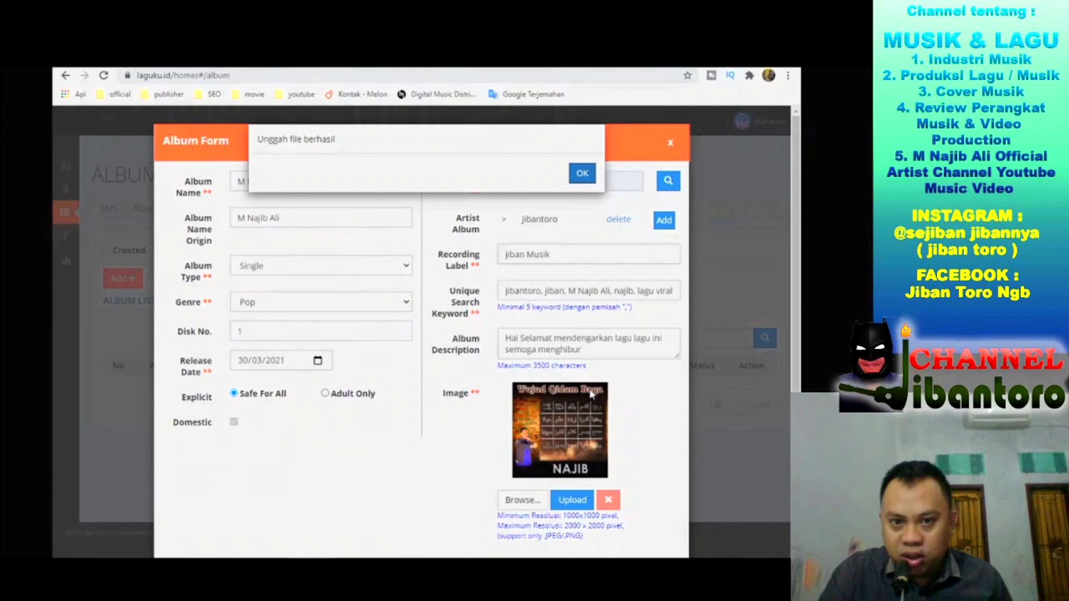
left_click(582, 173)
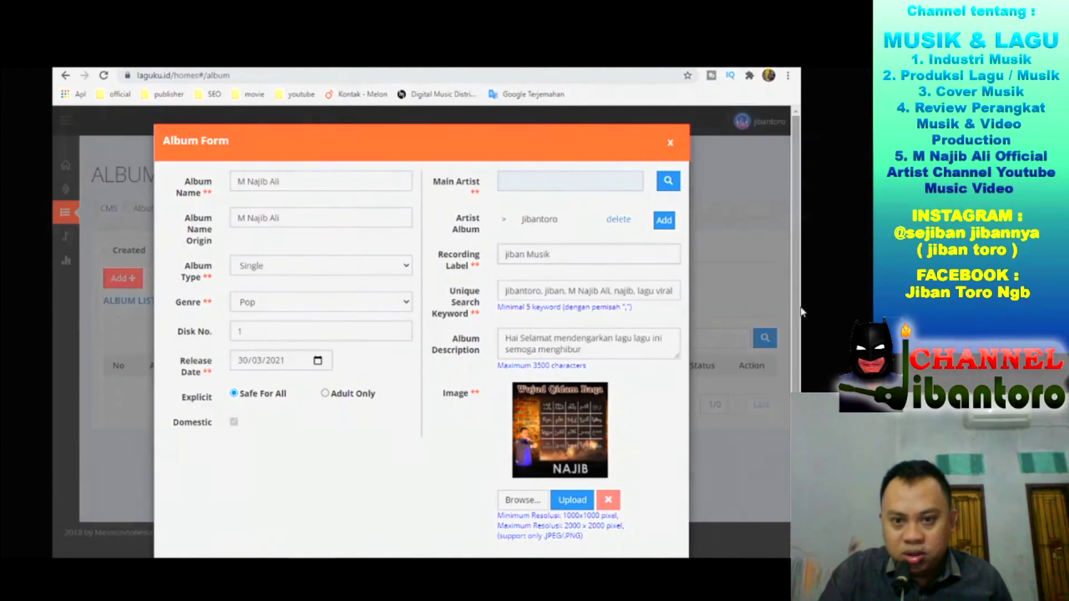
Save the new album's data, confirm the save and dismiss the notice.
scroll(640, 389, "down", 2)
left_click(667, 523)
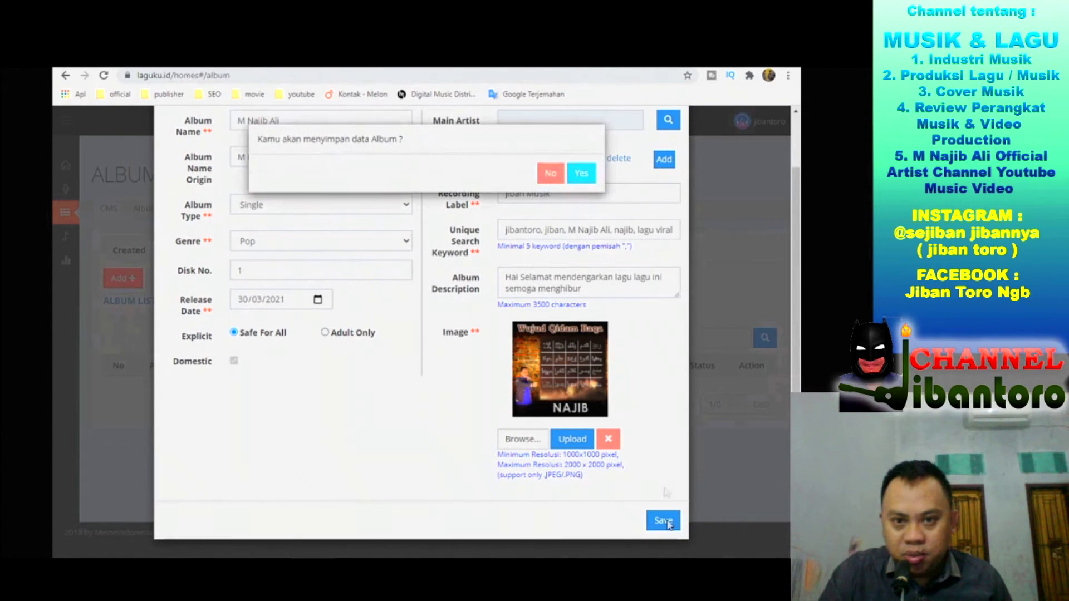
left_click(582, 174)
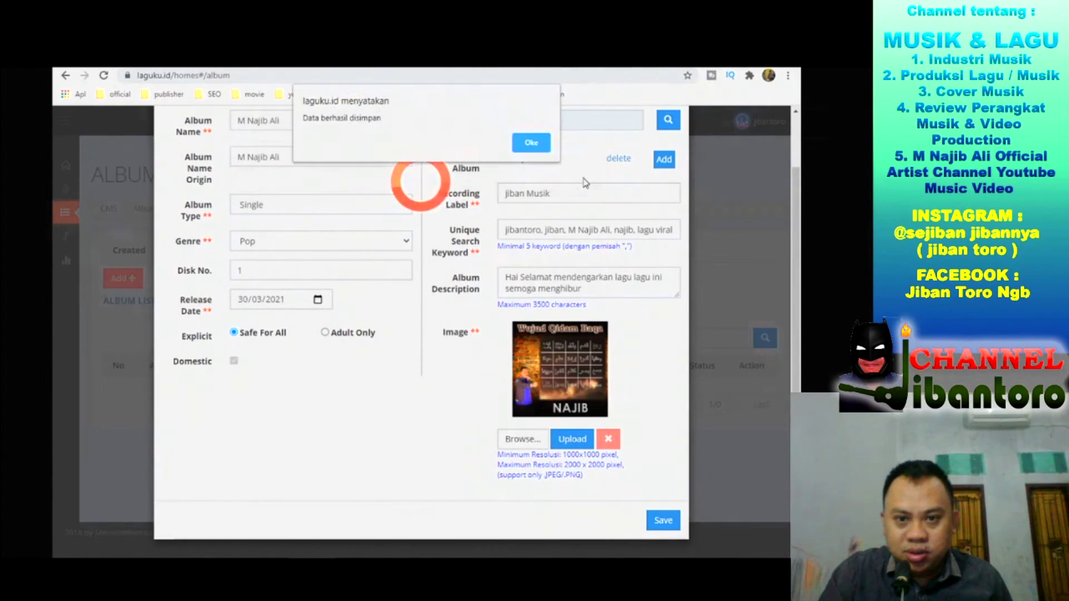
left_click(531, 143)
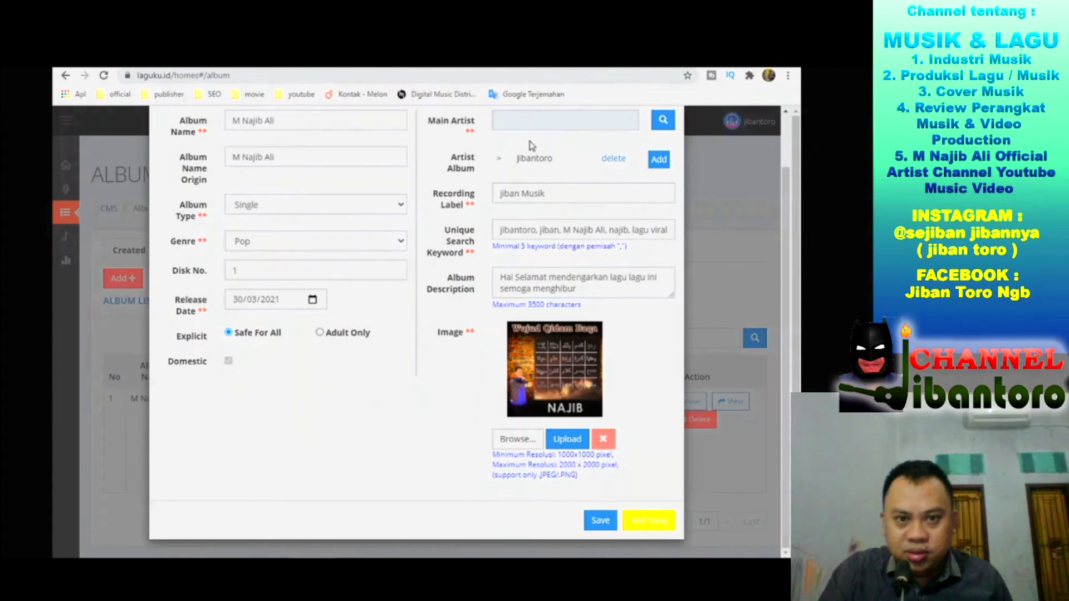
Save the album data a second time, confirm, and return to the album list.
left_click(600, 522)
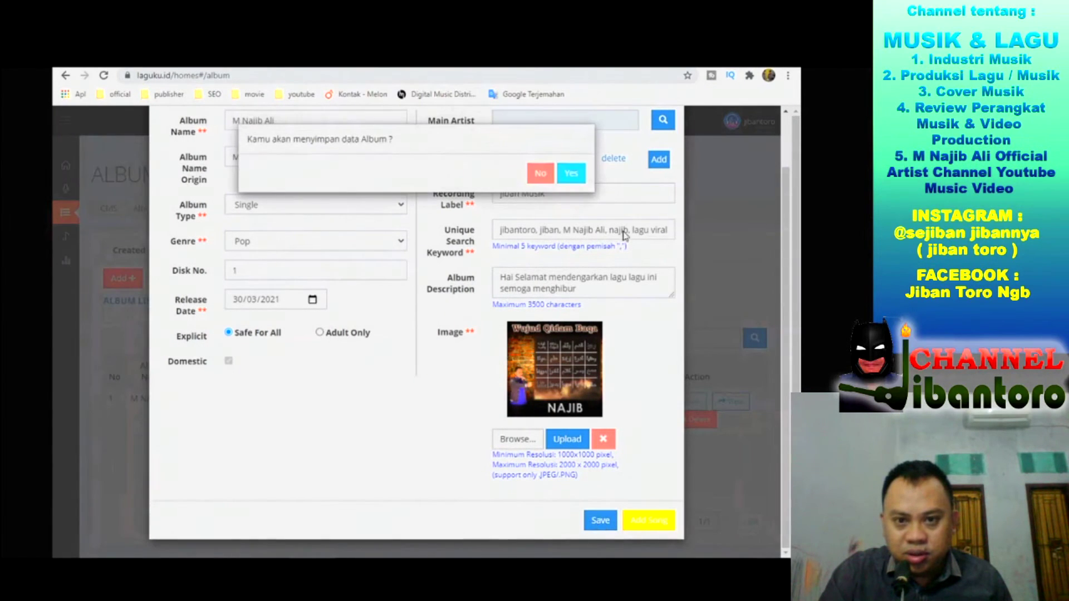
left_click(571, 172)
left_click(572, 175)
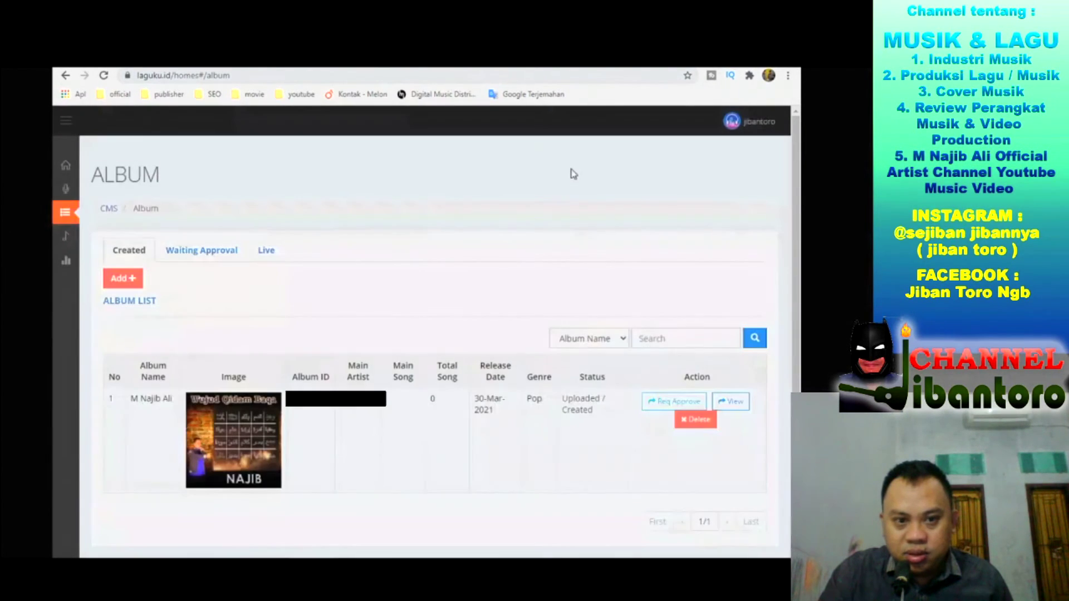
Try to add a song from the Song page and dismiss the notice.
left_click(66, 236)
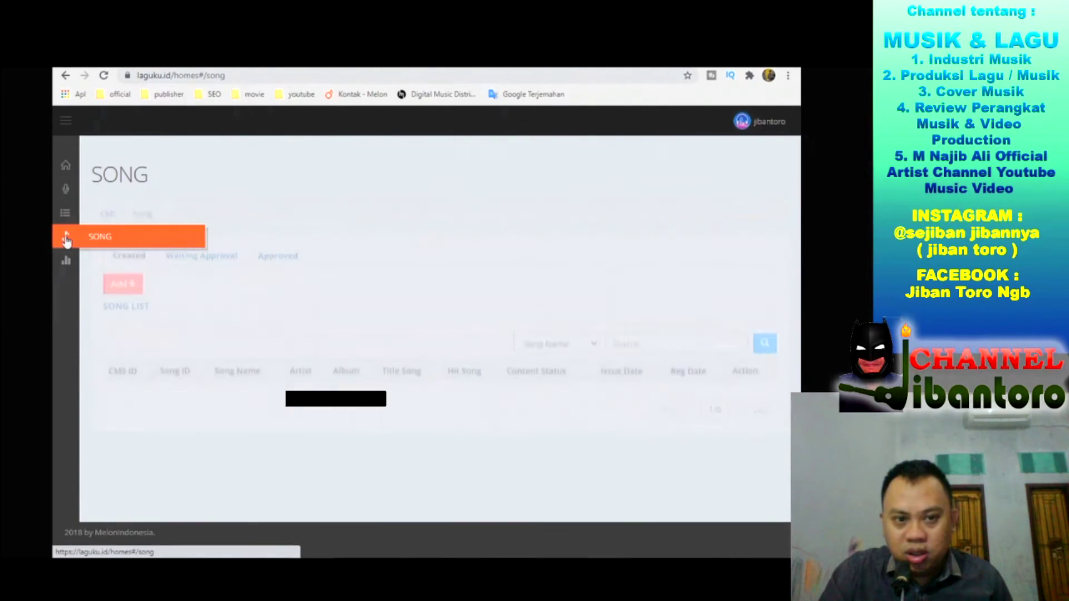
left_click(117, 285)
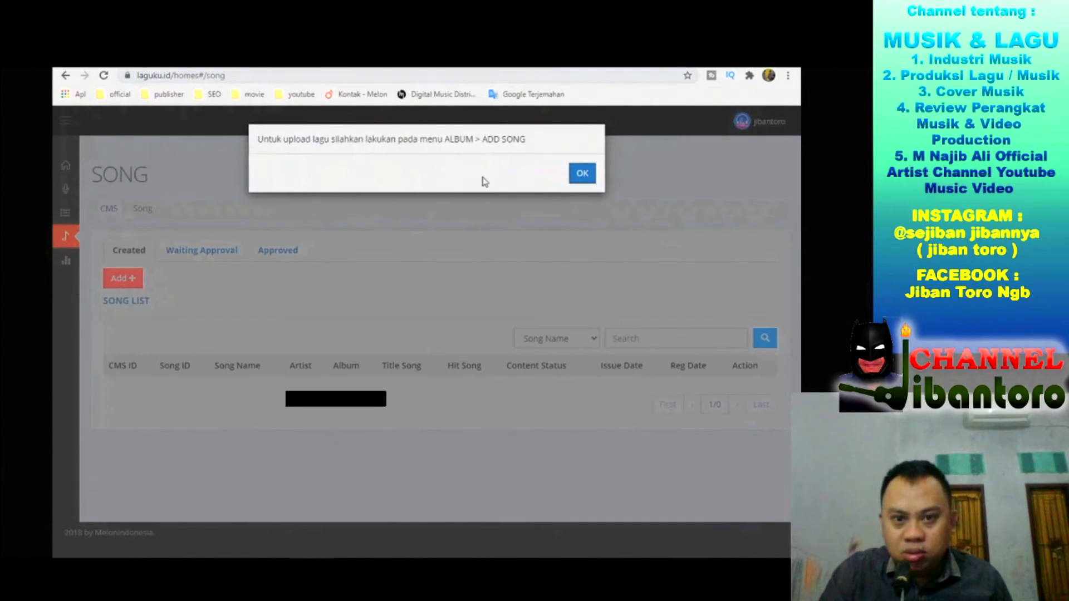
left_click(578, 180)
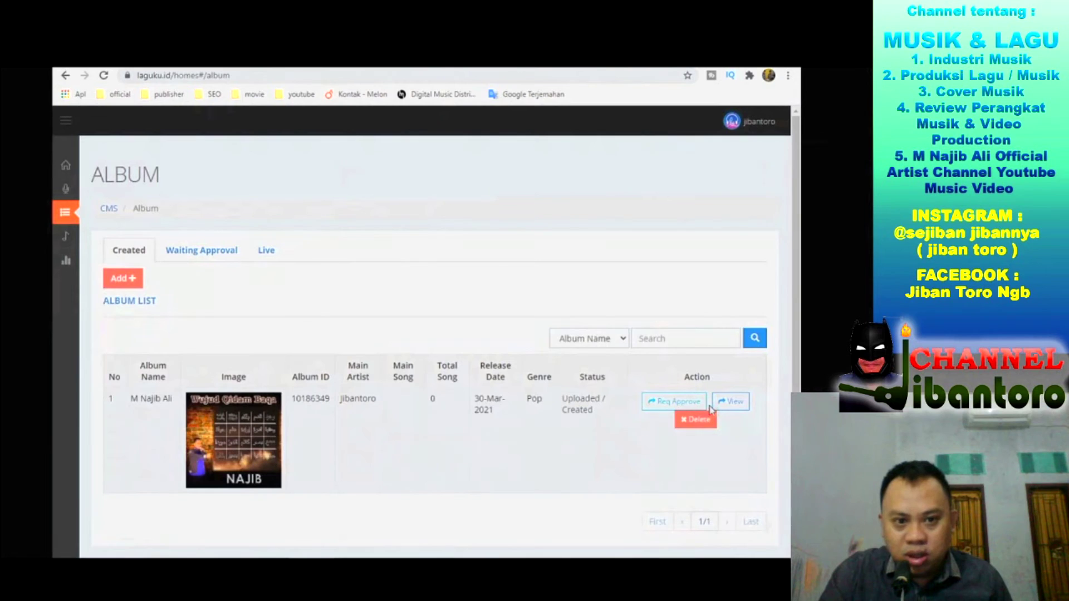
Open the created album, start adding a song, and set its name and original name to "Wujud Qidam Baqa".
left_click(733, 401)
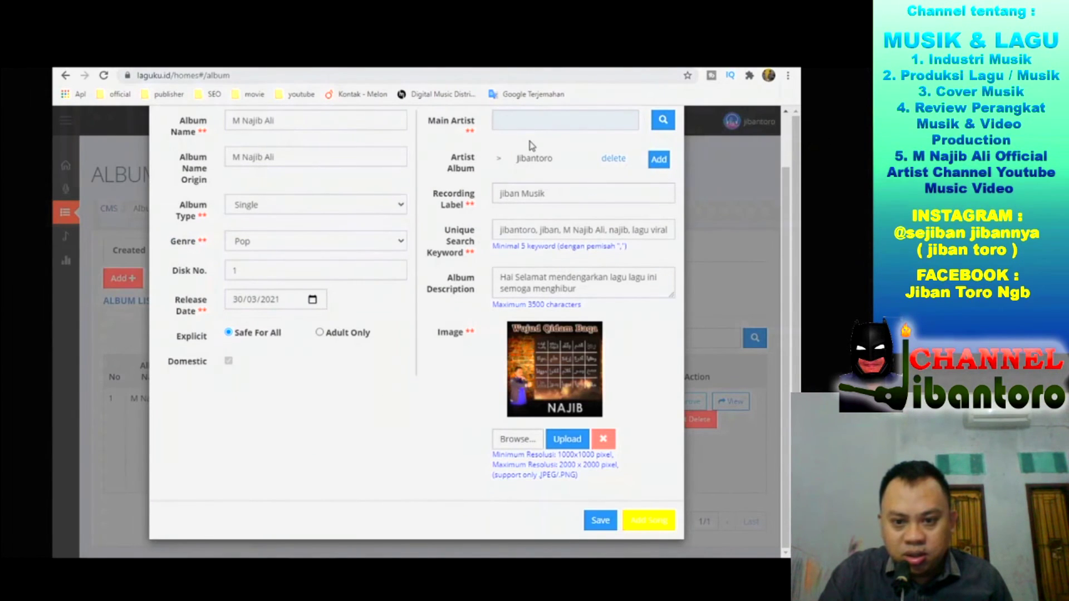
left_click(662, 527)
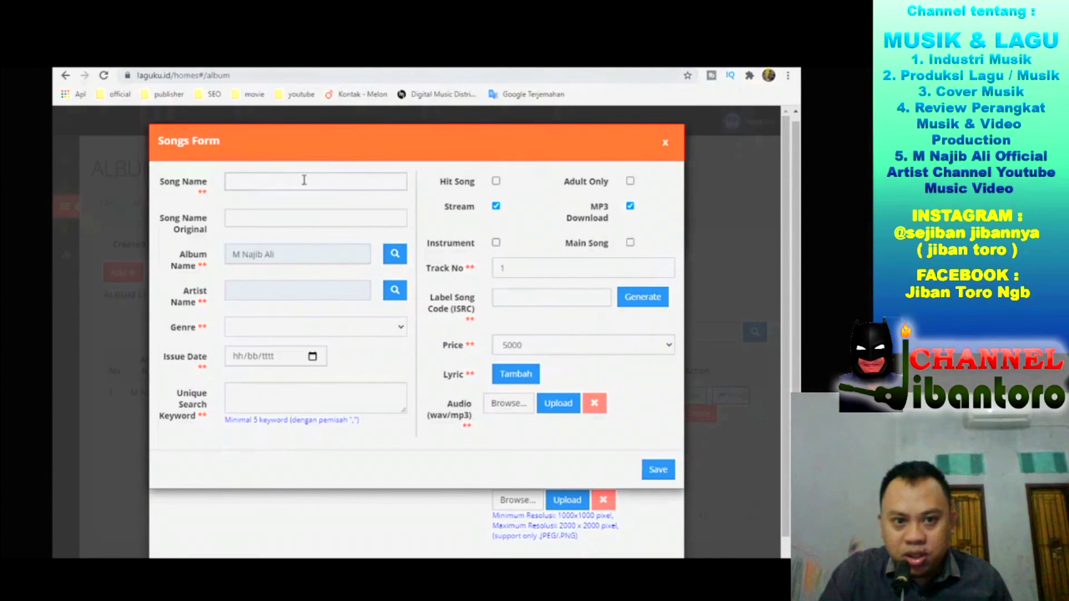
type("ujud Qidam Bagai")
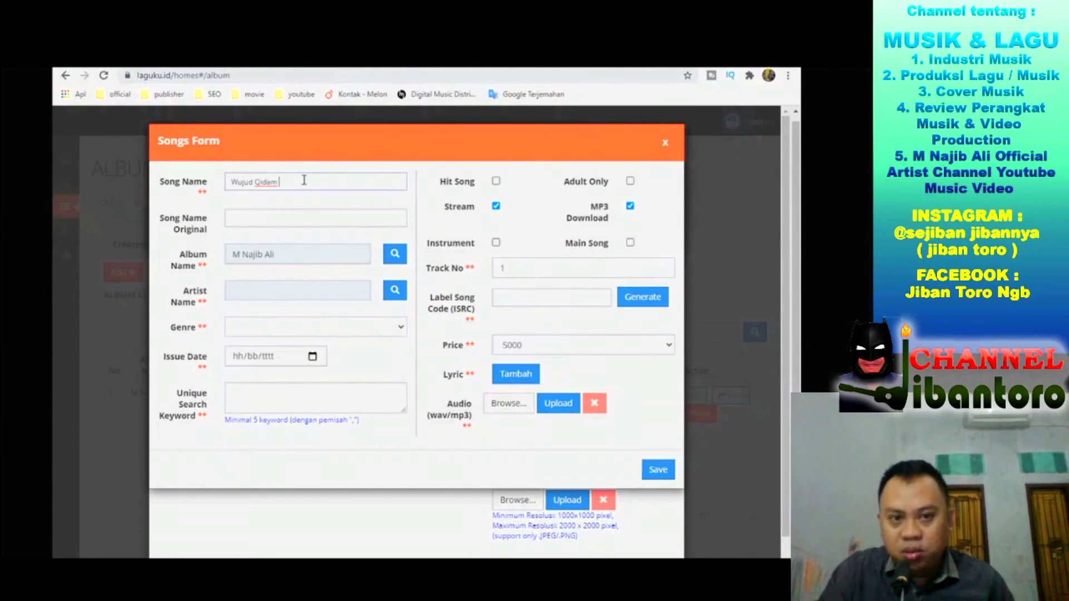
left_click(279, 217)
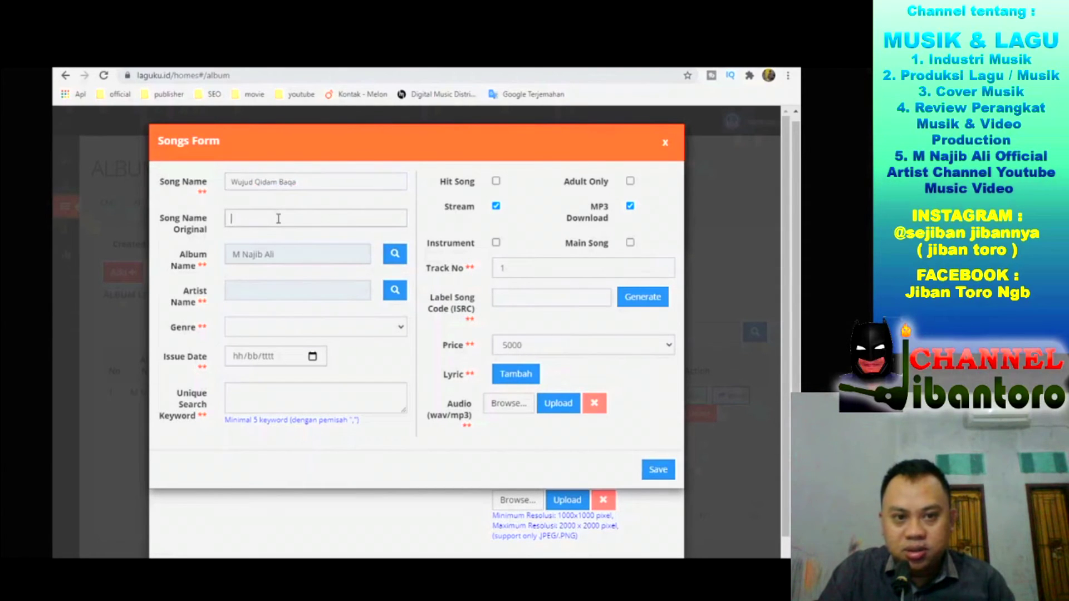
type("Wujud")
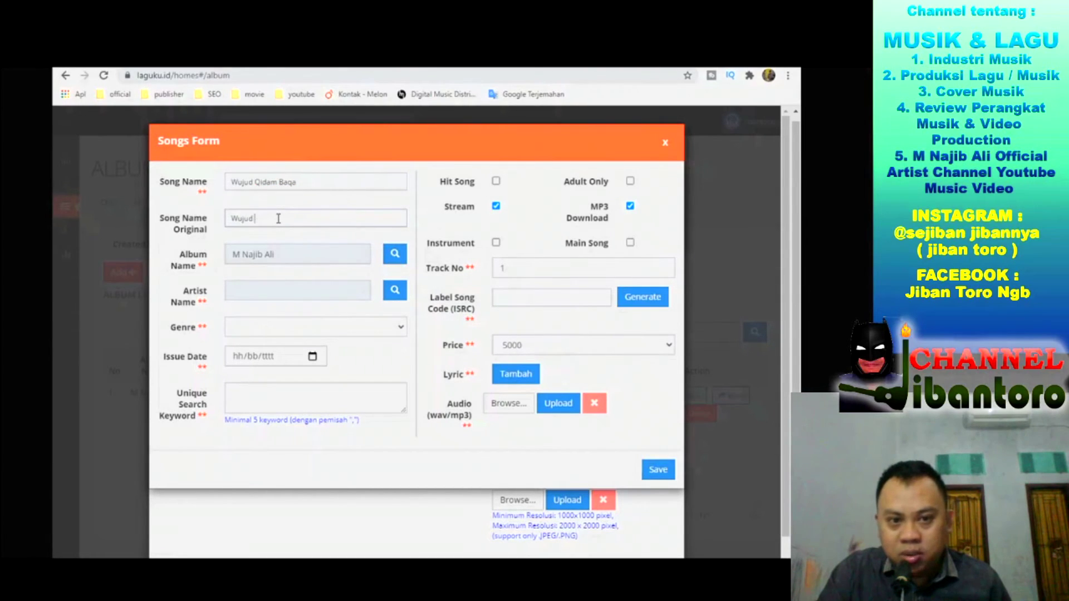
type(" Qidam Baqa")
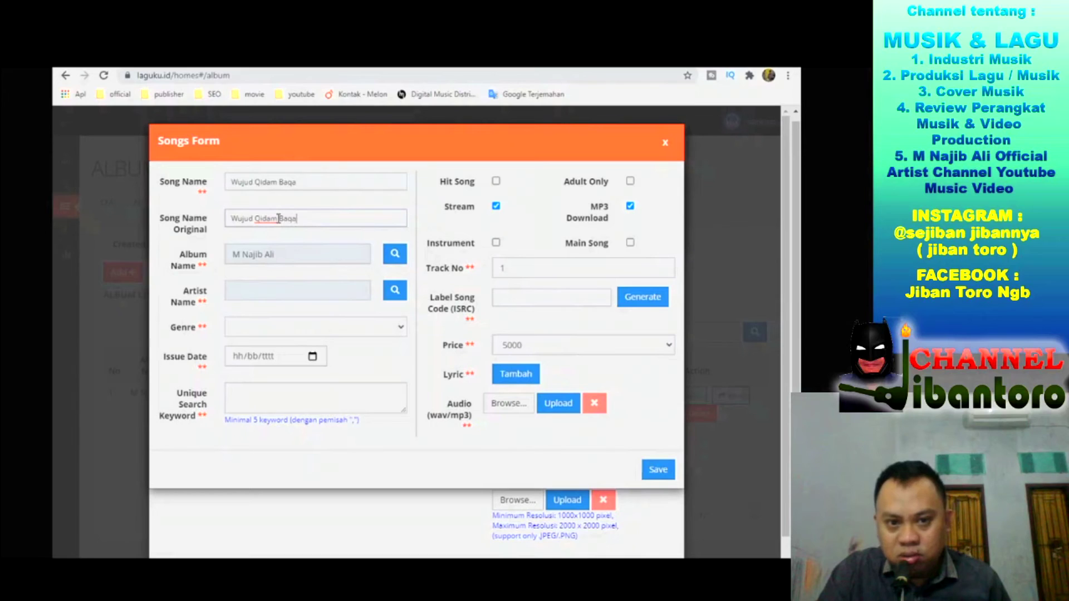
Set artist Jibantoro, genre Pop, issue date 14/05/2018 and search keywords "wujud qidam baqa, sifat wajib Allah, 20 sifat Allah, lagu shalawat, lagu religi".
type("sifat wajib")
type(" Allah, 20 sifat Allah,")
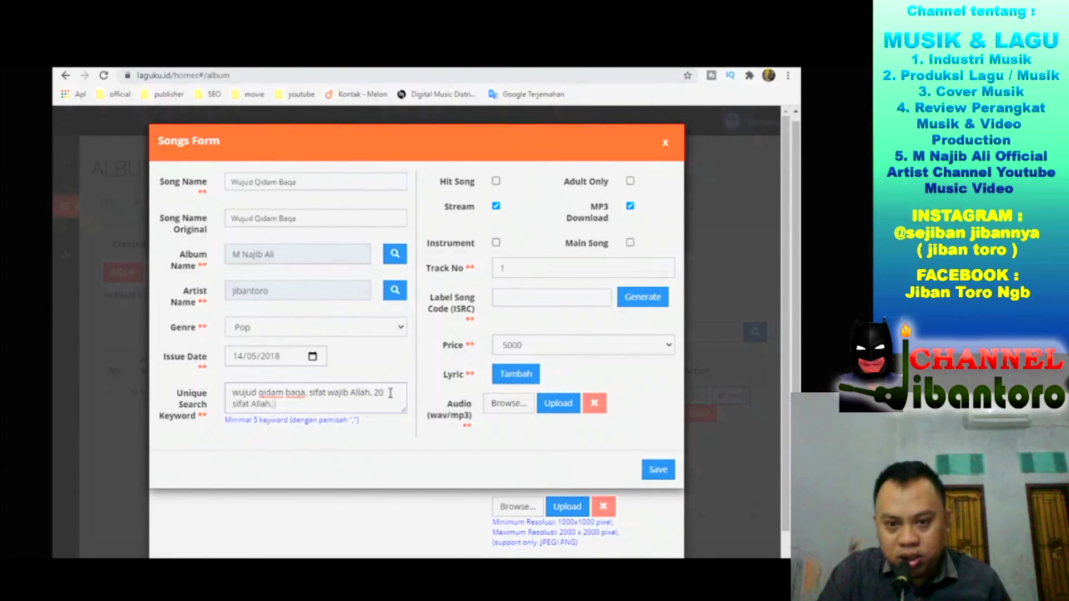
type(" wujud")
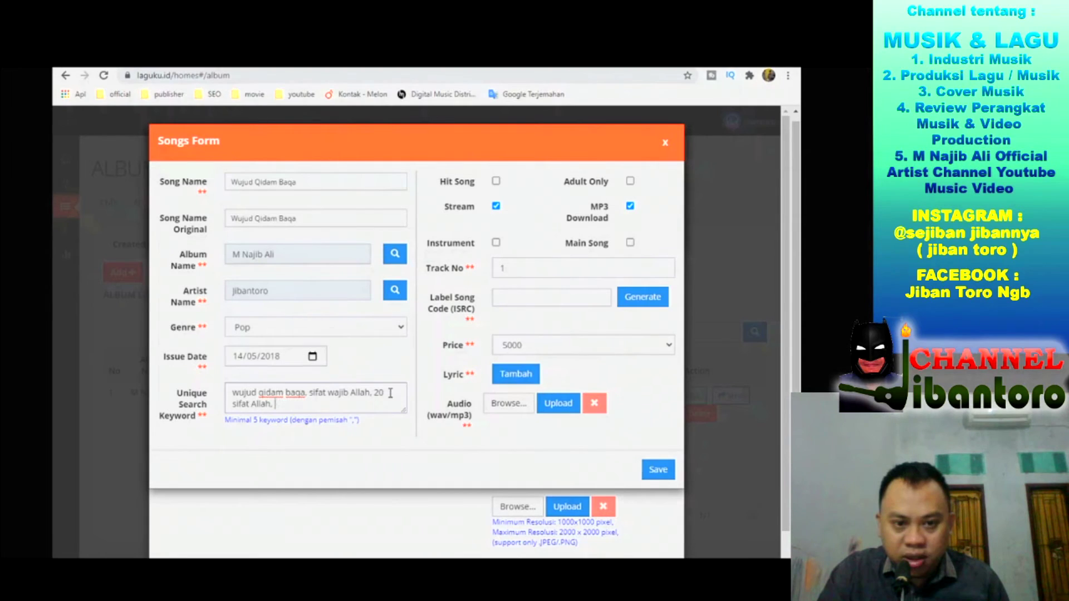
Mark the song as a hit with price 5000, upload the Wujud Qidam Baqo MP3 as its audio and acknowledge the upload.
left_click(628, 345)
left_click(628, 354)
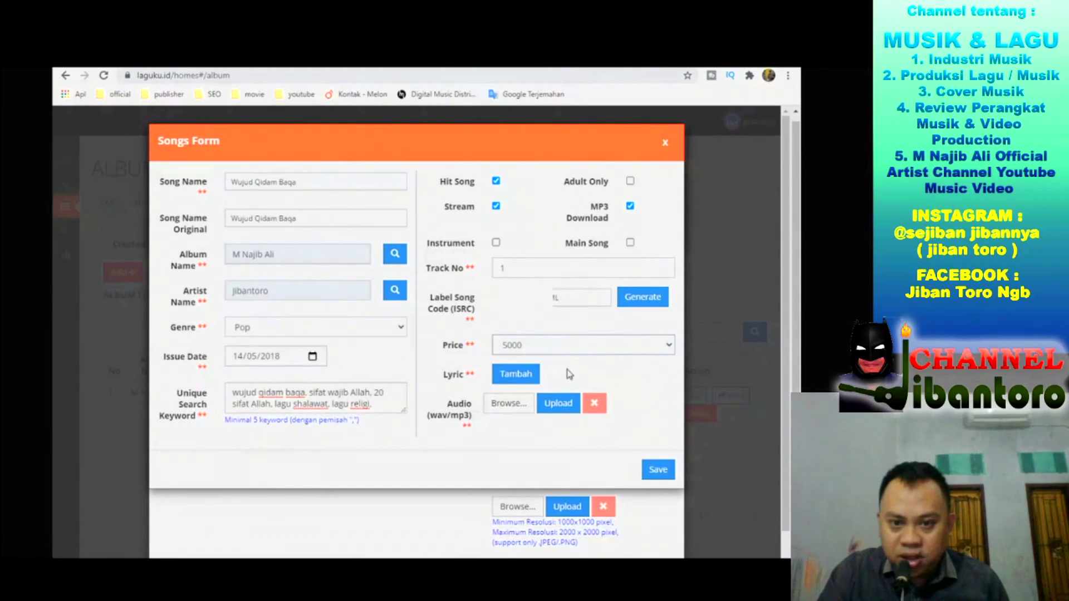
left_click(505, 406)
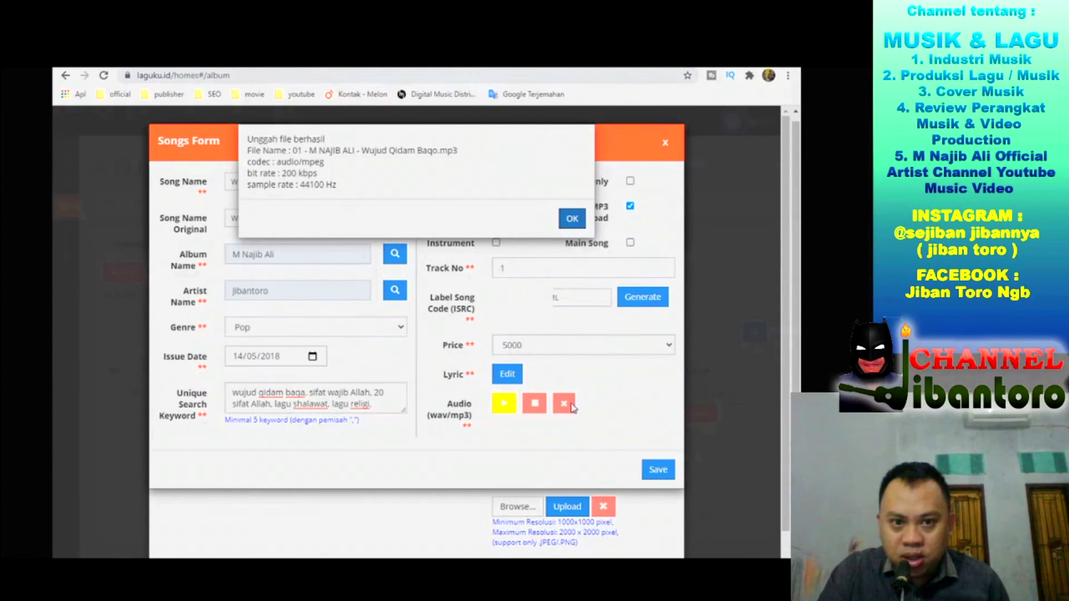
left_click(572, 219)
Fill in the song's lyric, starting with "Wujud Qidam baqa" and continuing with "mukhalafa" on a second line.
left_click(507, 374)
left_click(331, 220)
type("Wujud Qidam baqa")
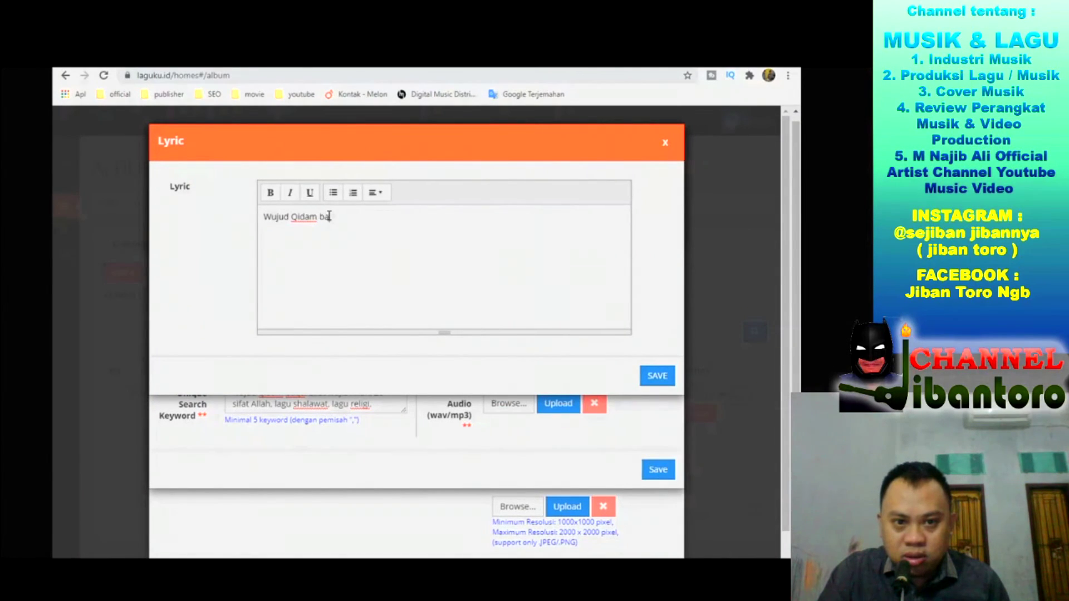
key("Return")
type("mukhalafa")
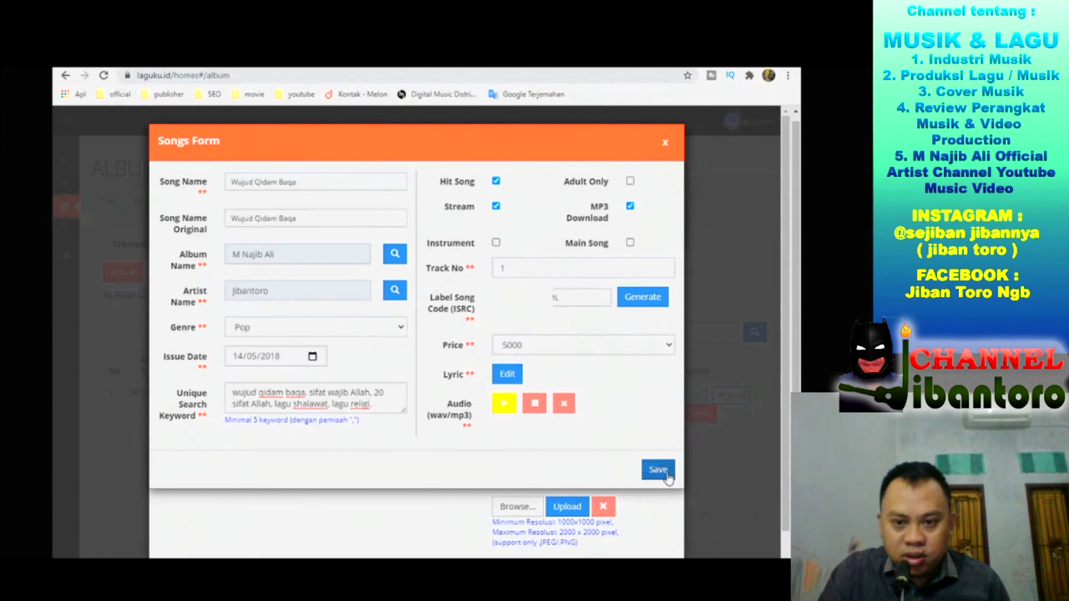
Save the song form, confirm the save and dismiss the notice.
left_click(662, 472)
left_click(573, 174)
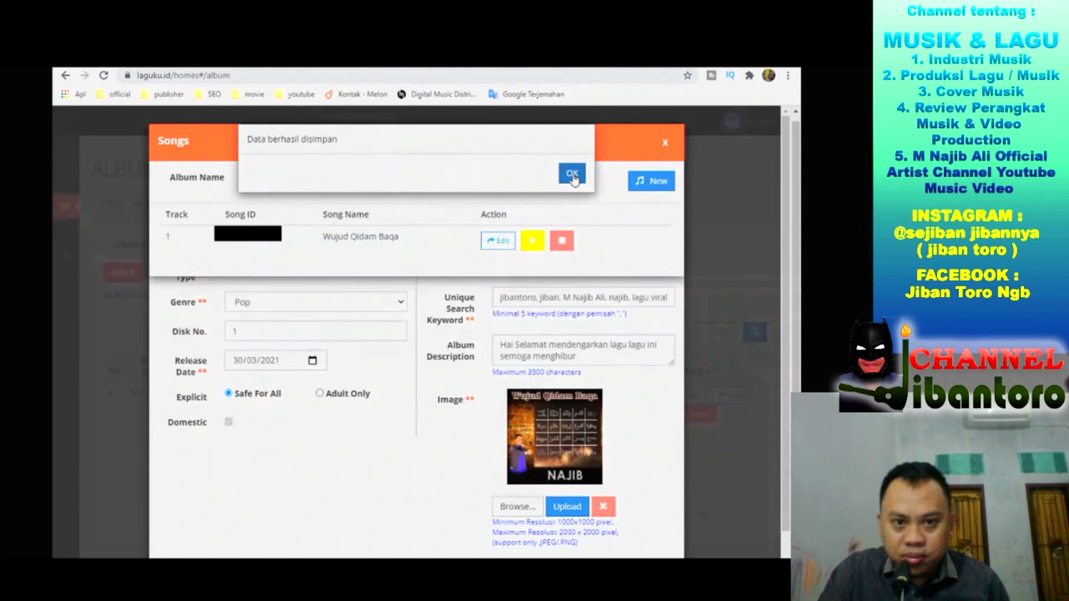
left_click(576, 178)
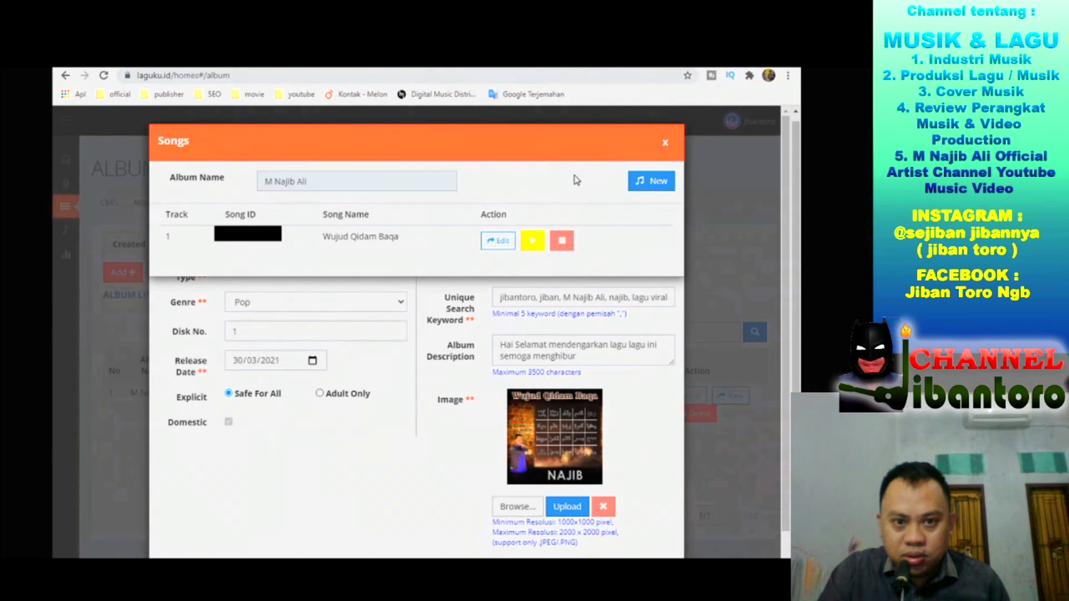
Close the album's song list, save the album data and confirm it to return to the album list.
left_click(665, 145)
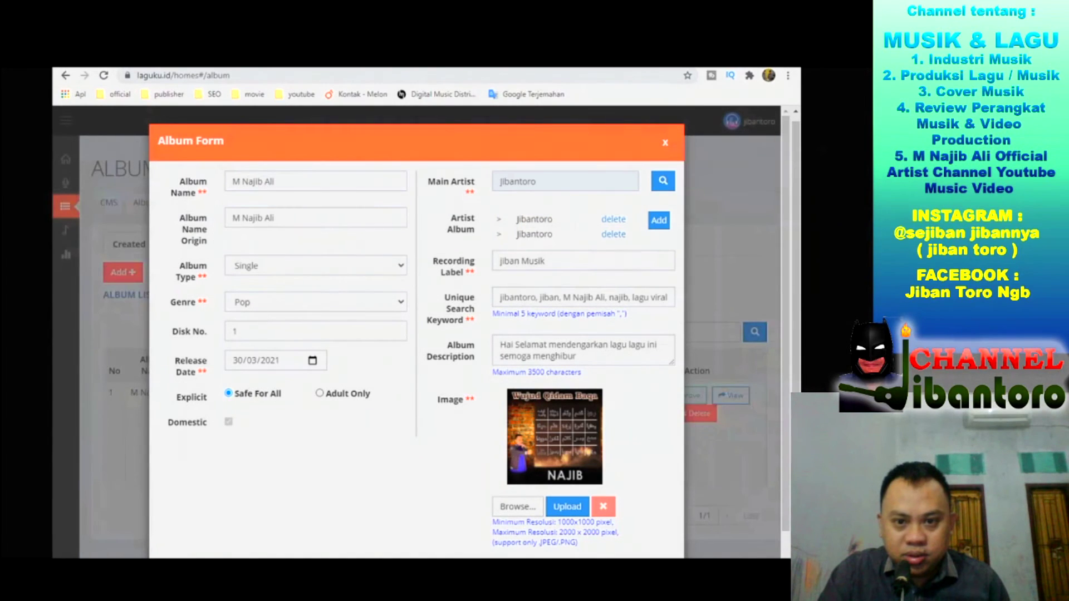
left_click(569, 174)
left_click(571, 176)
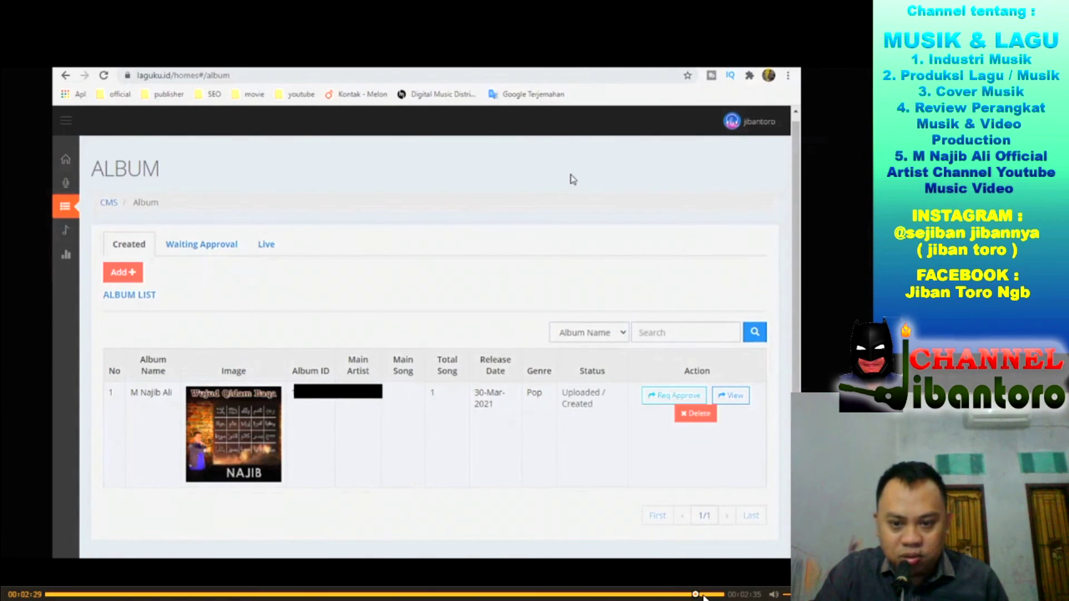
Pause and resume the recorded walkthrough to examine the album list and its approval request option, and close GOM Player.
left_click(697, 595)
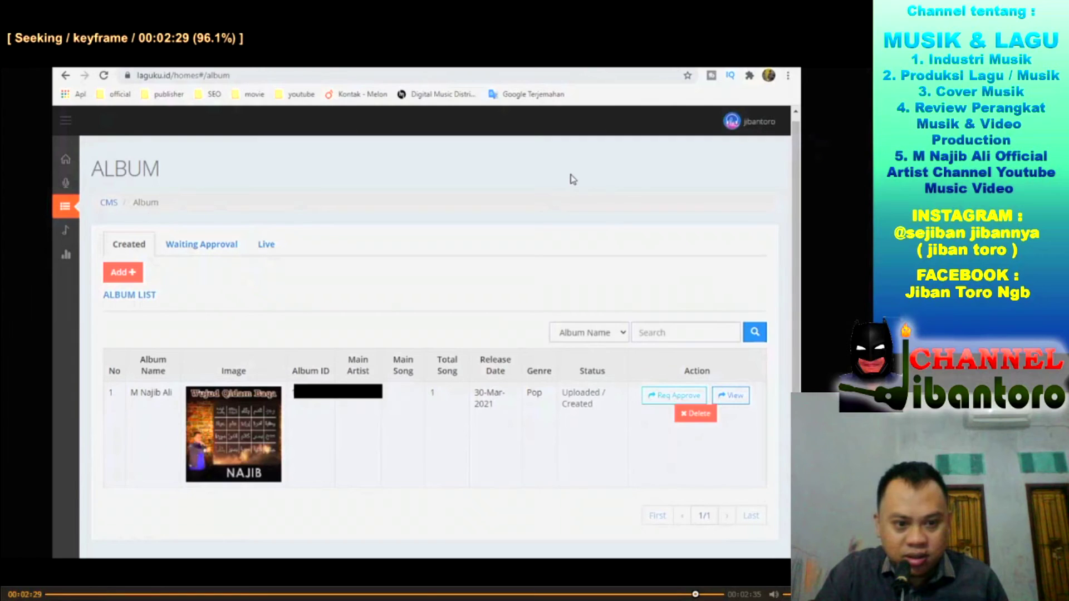
left_click(17, 595)
left_click(17, 595)
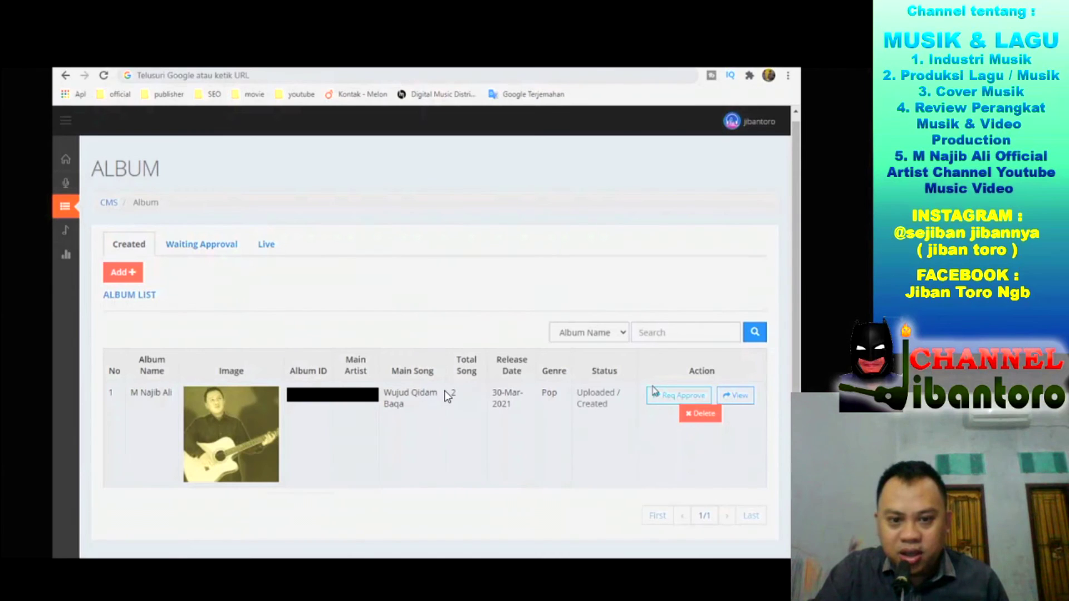
mouse_move(715, 597)
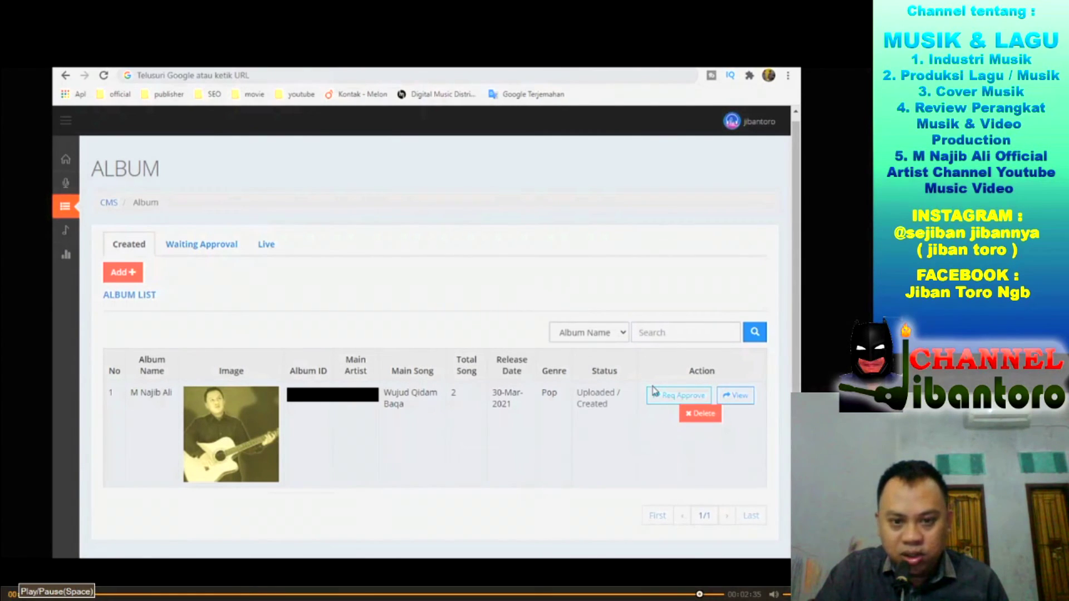
left_click(11, 594)
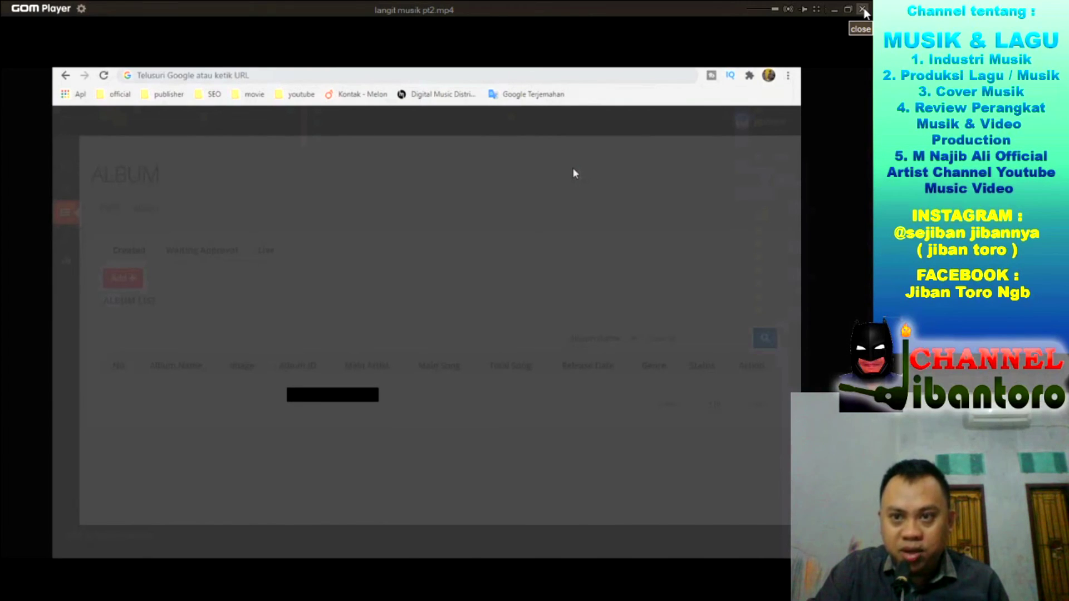
left_click(863, 10)
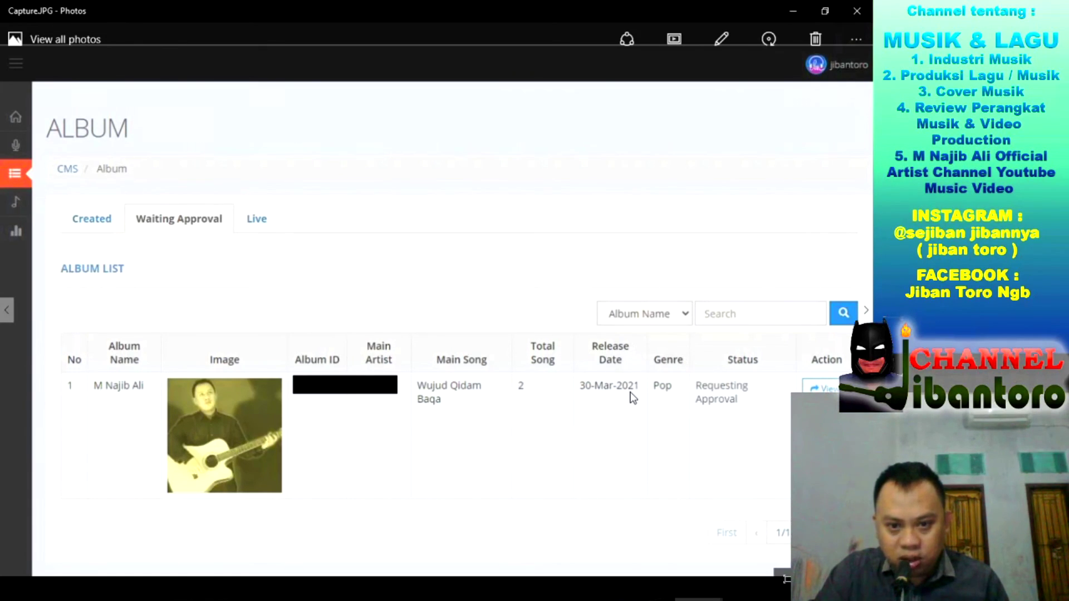
Close the waiting-approval screenshot and view the "status new.JPG" image of the approved songs at full window size.
key("alt+F4")
double_click(676, 290)
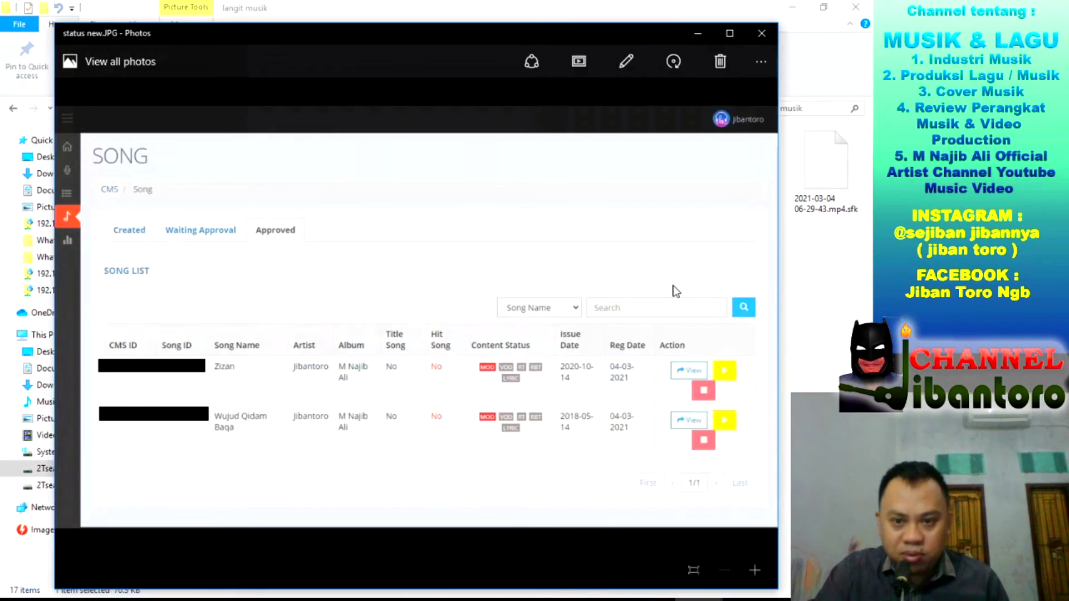
left_click(730, 32)
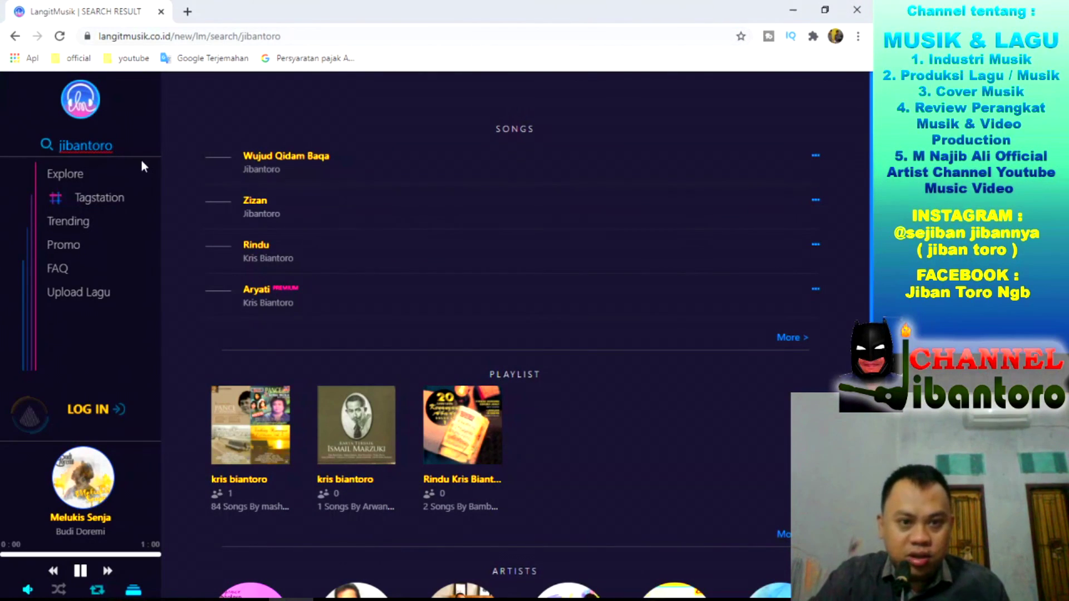
Open the Jibantoro artist page from the LangitMusik search results, check its songs and return to the results.
scroll(487, 236, "down", 5)
left_click(253, 407)
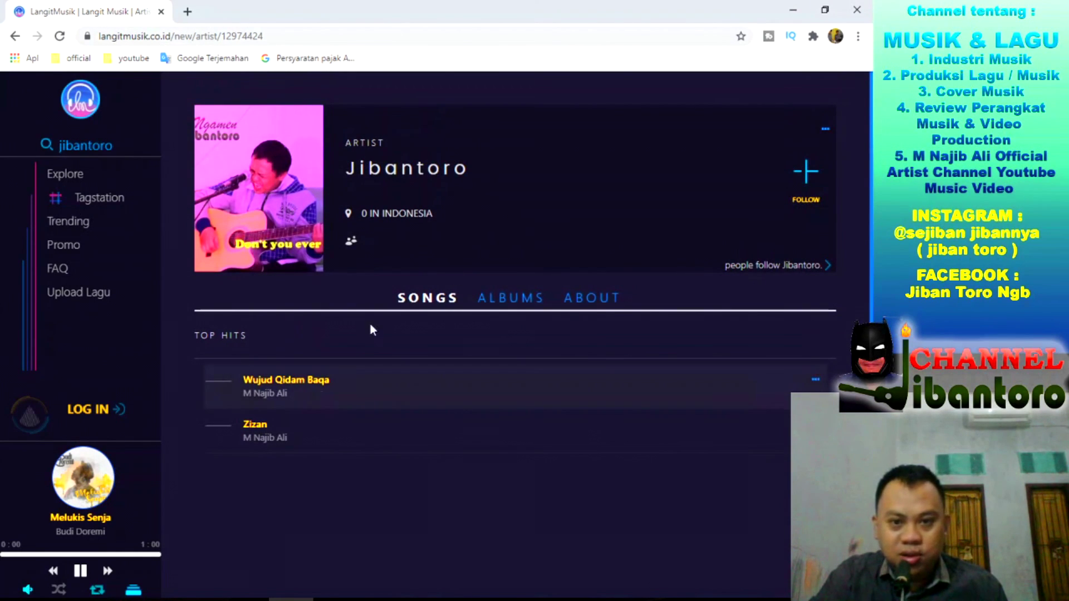
key("alt+Left")
Examine the songs, playlists, artists and albums in the LangitMusik search results for "wujud qidam baqa".
scroll(828, 269, "down", 6)
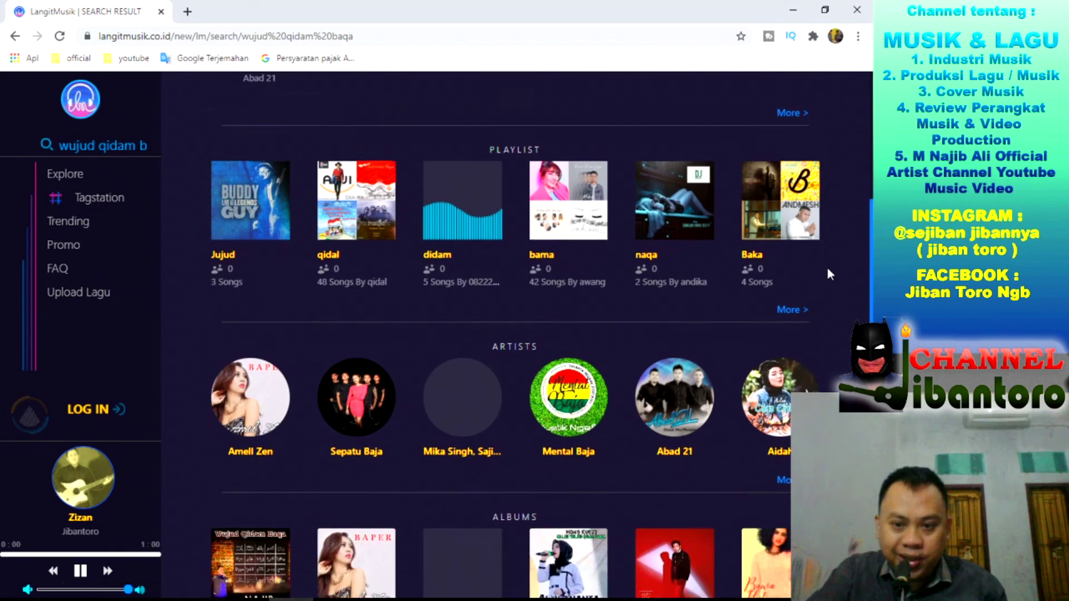
scroll(829, 273, "up", 3)
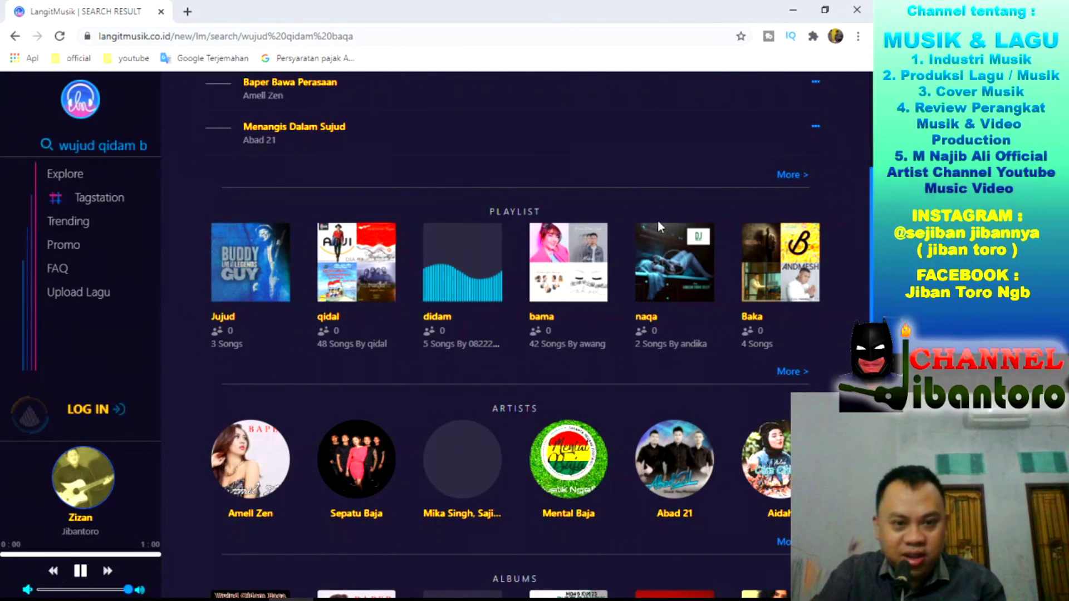
scroll(666, 259, "up", 3)
scroll(651, 239, "down", 7)
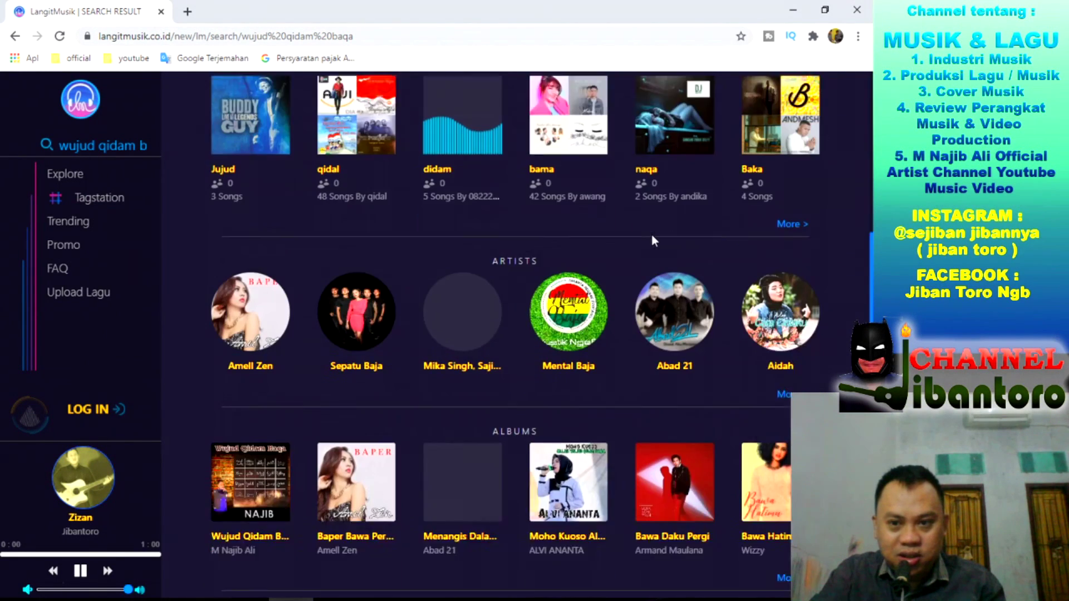
scroll(794, 273, "up", 7)
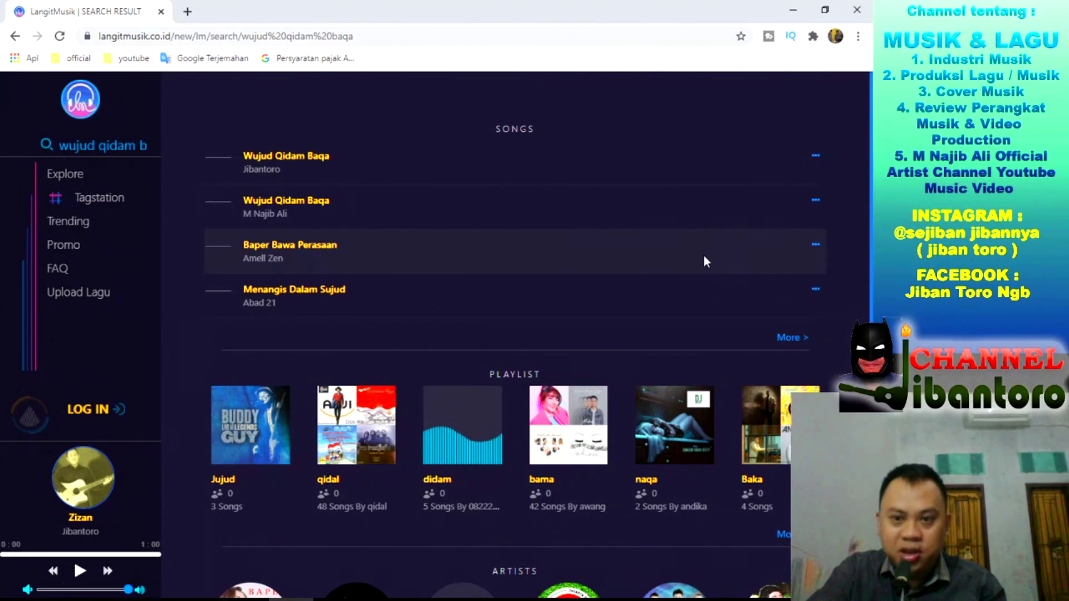
scroll(718, 267, "down", 6)
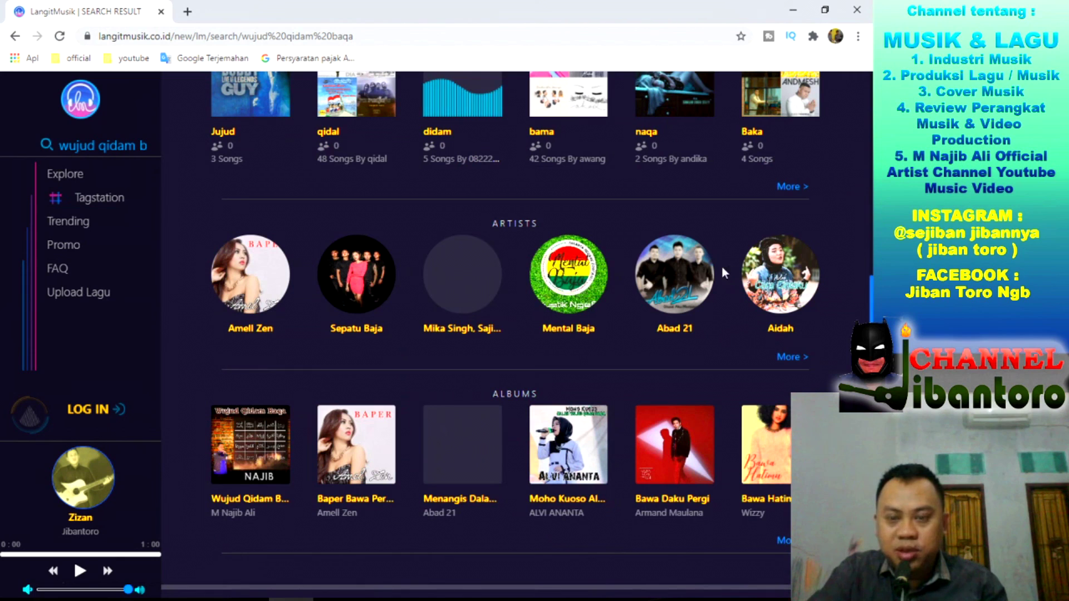